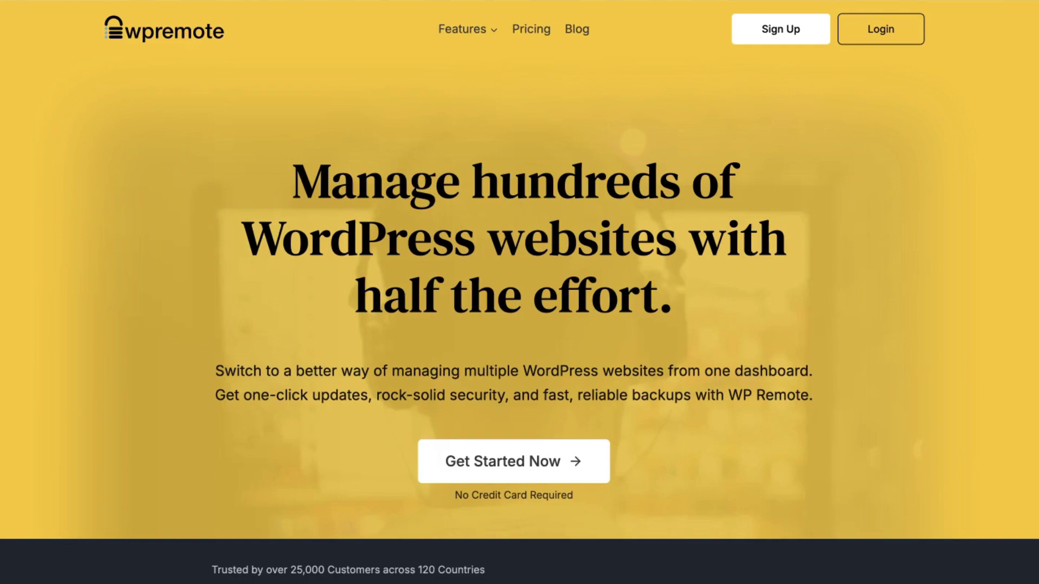
- Look through the WP Remote homepage's sections on updates, security, staging, monitoring, client reports and backups
scroll(519, 292, down, 15)
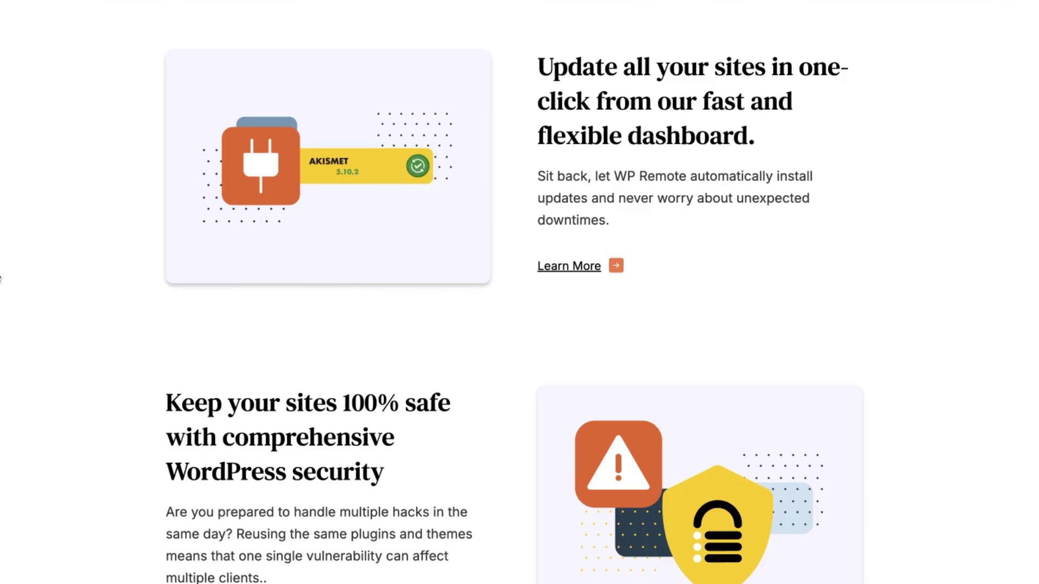
scroll(92, 315, down, 10)
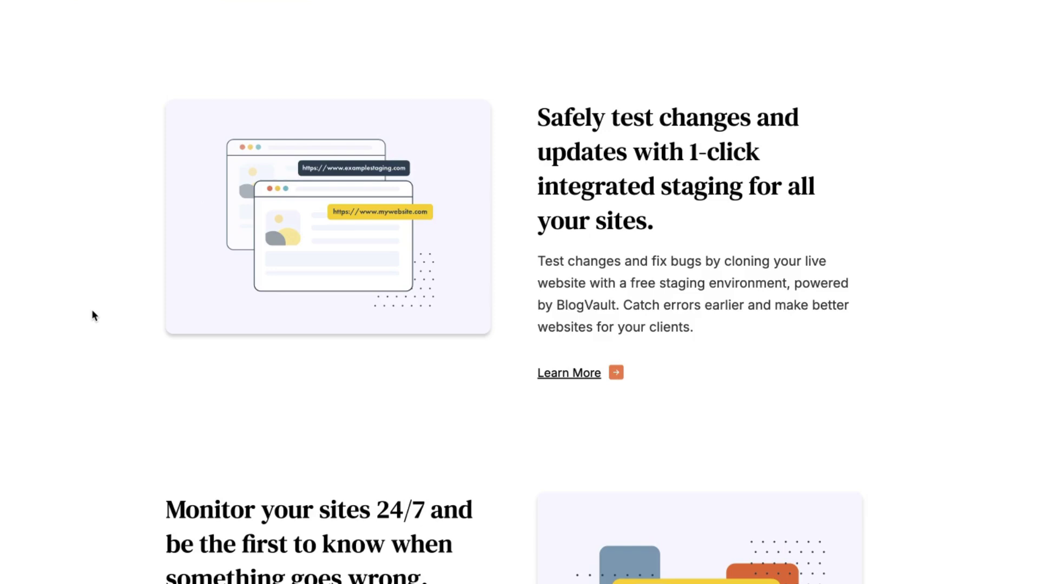
scroll(92, 311, down, 8)
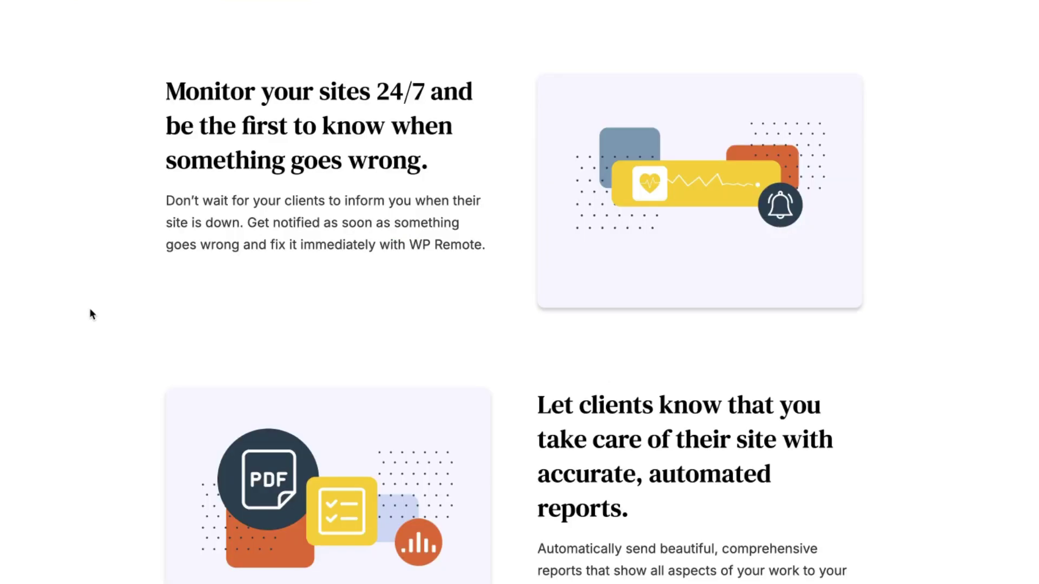
scroll(91, 314, down, 5)
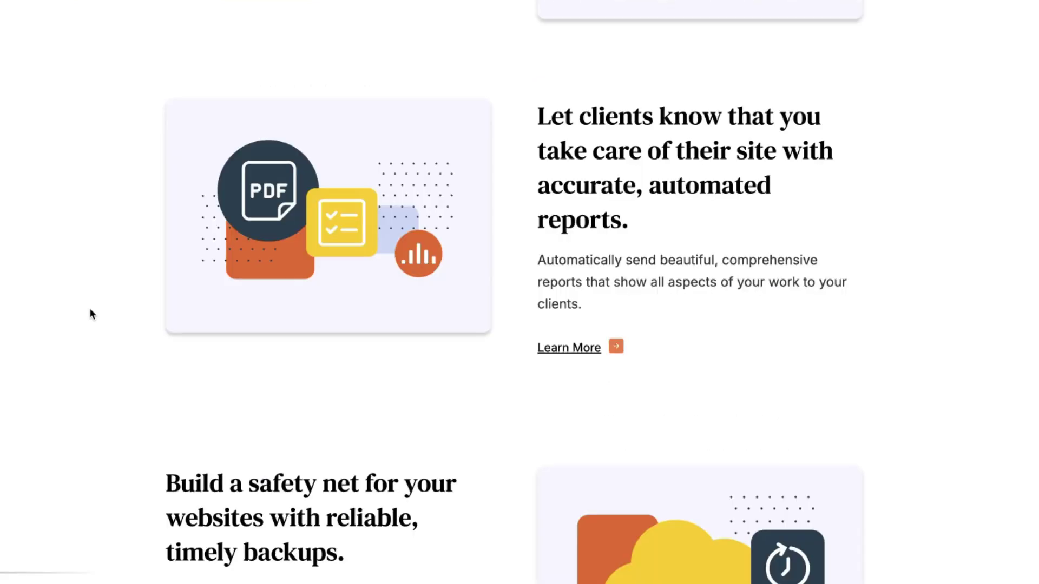
scroll(91, 314, down, 6)
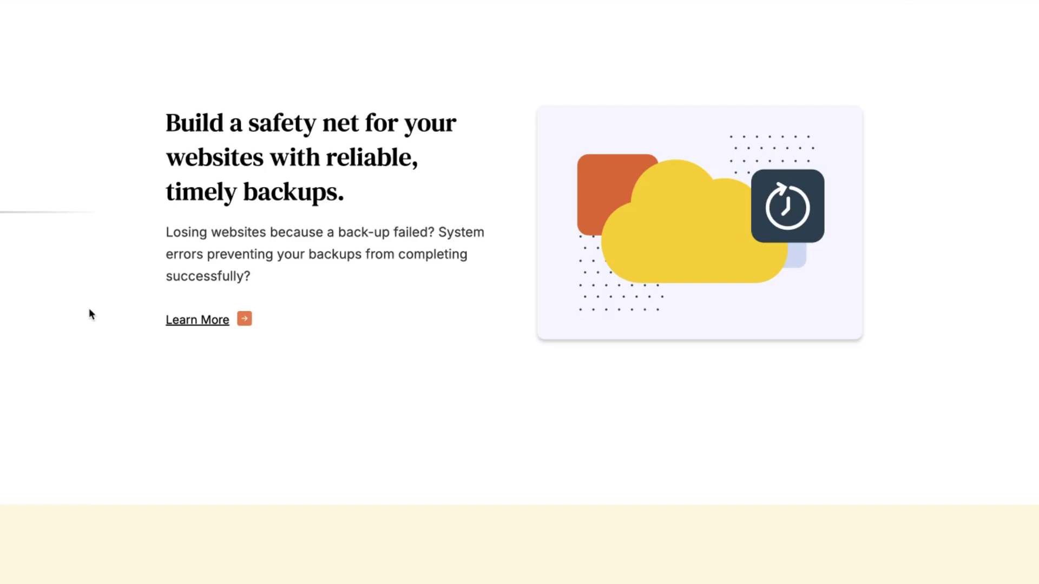
scroll(353, 435, down, 10)
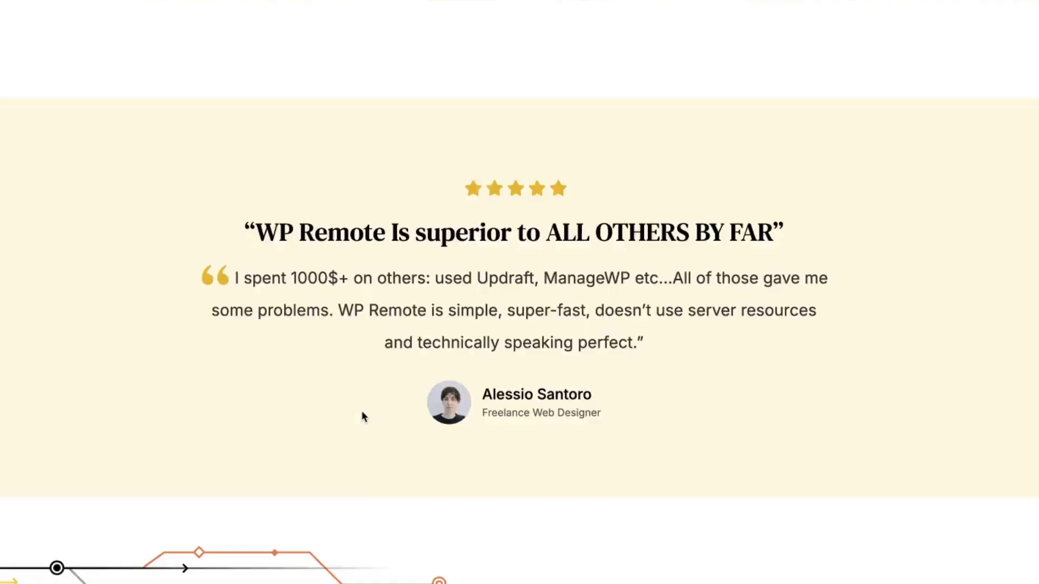
scroll(359, 413, up, 20)
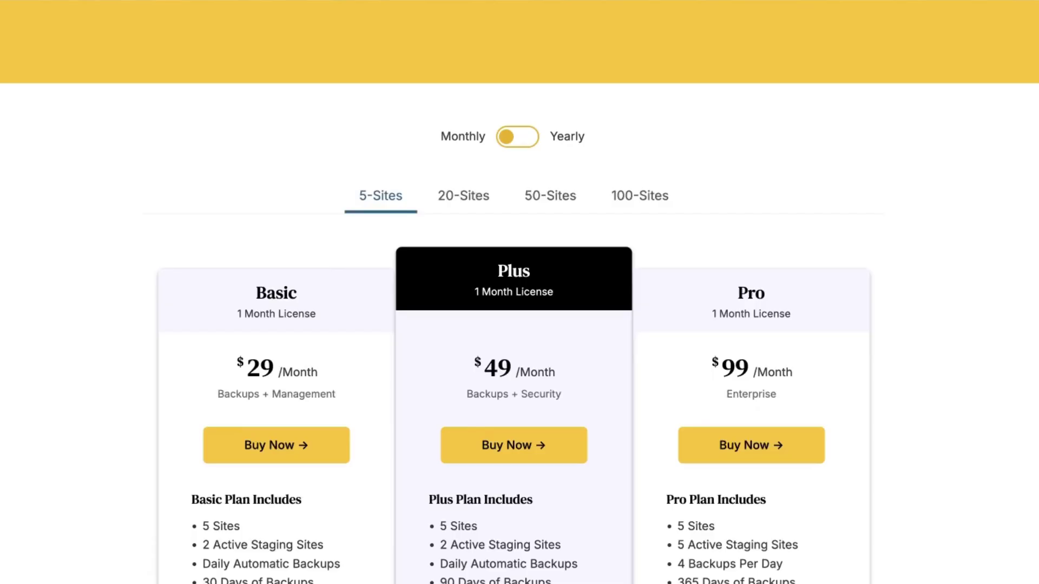
- Compare the Basic, Plus and Pro plan prices for 5 sites under monthly and yearly billing
scroll(520, 319, down, 3)
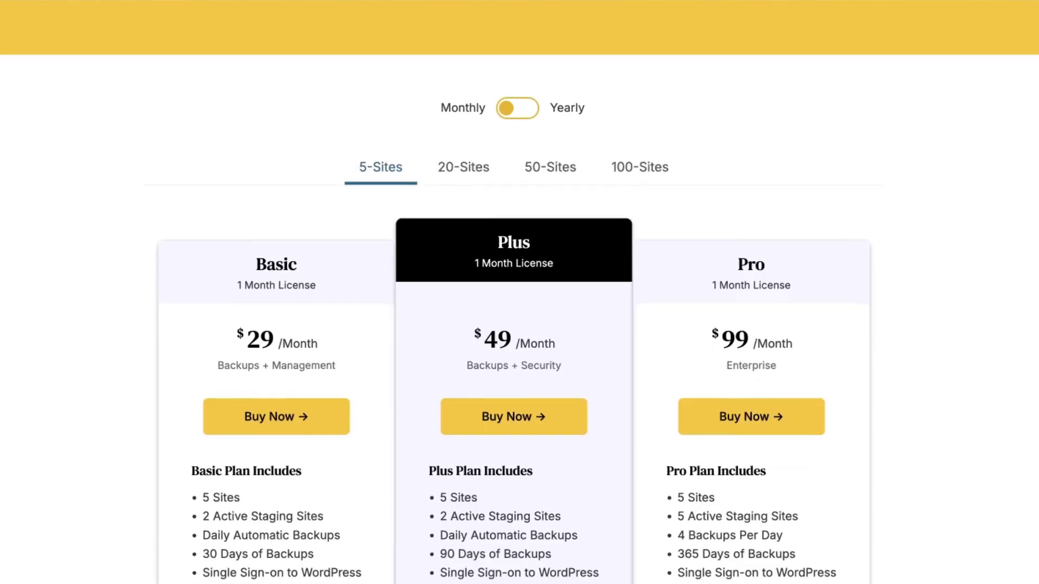
scroll(520, 319, down, 2)
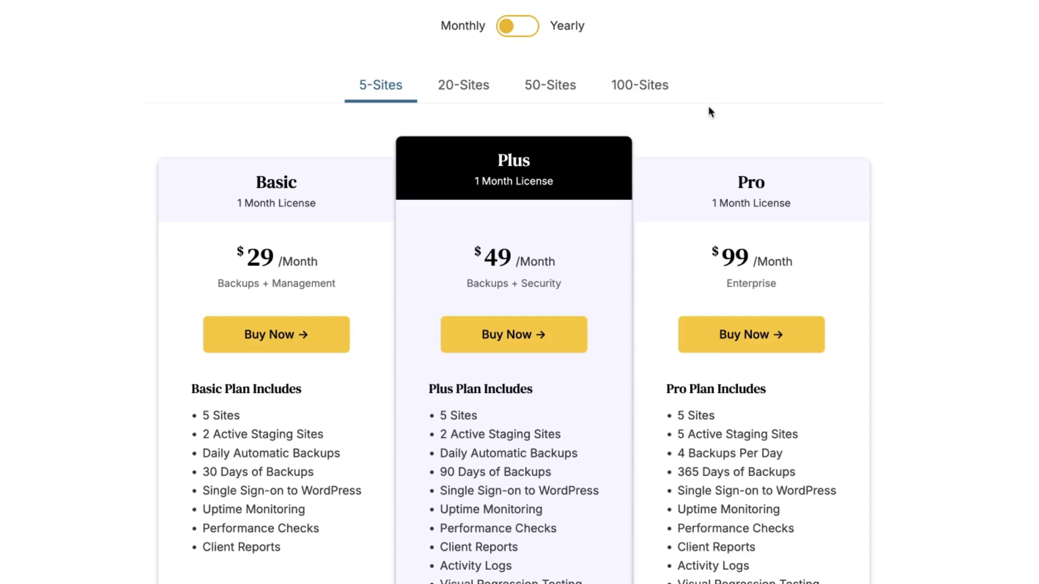
click(524, 26)
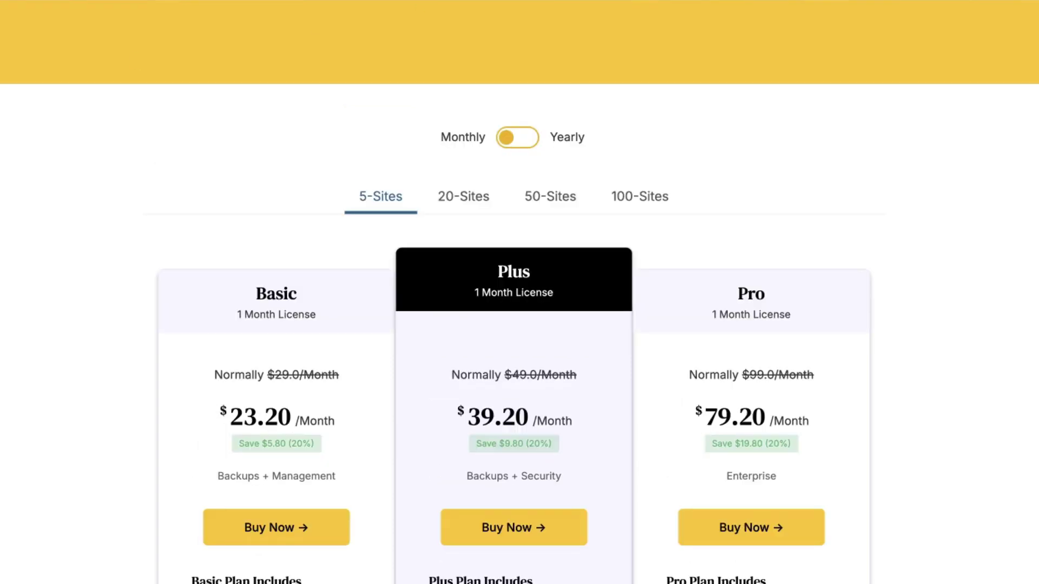
scroll(519, 324, down, 1)
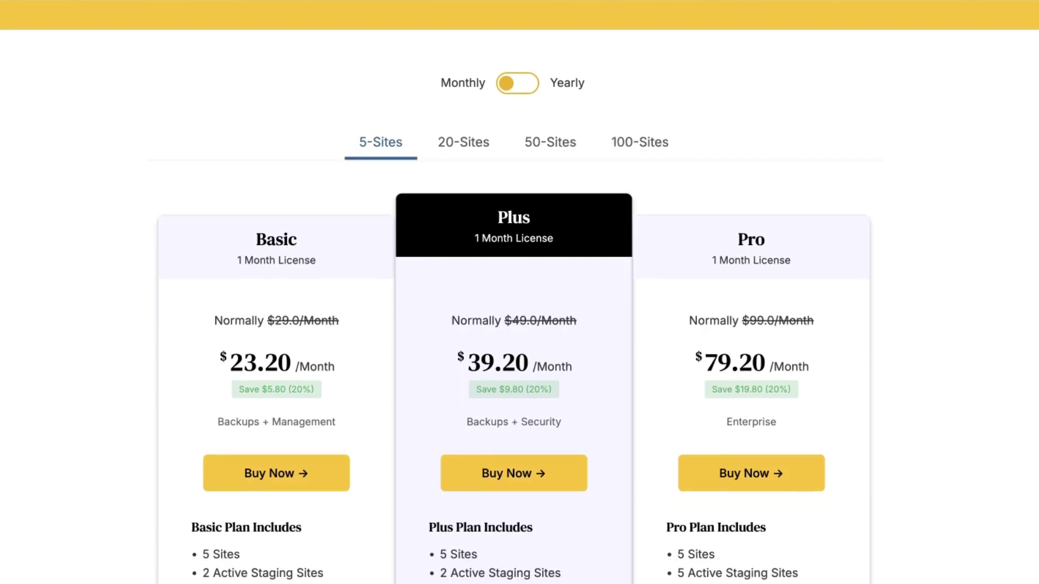
scroll(520, 325, down, 1)
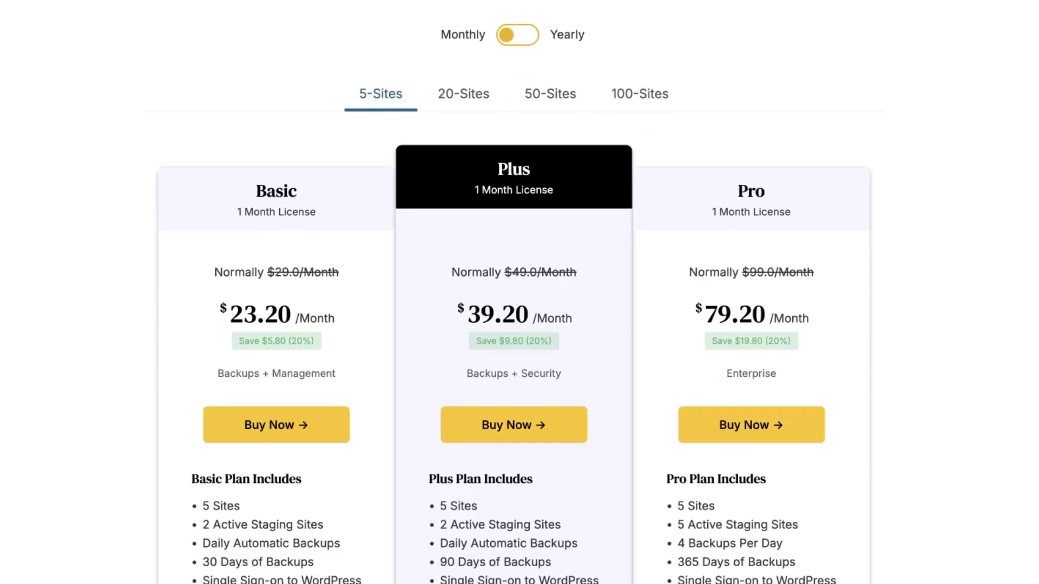
click(531, 35)
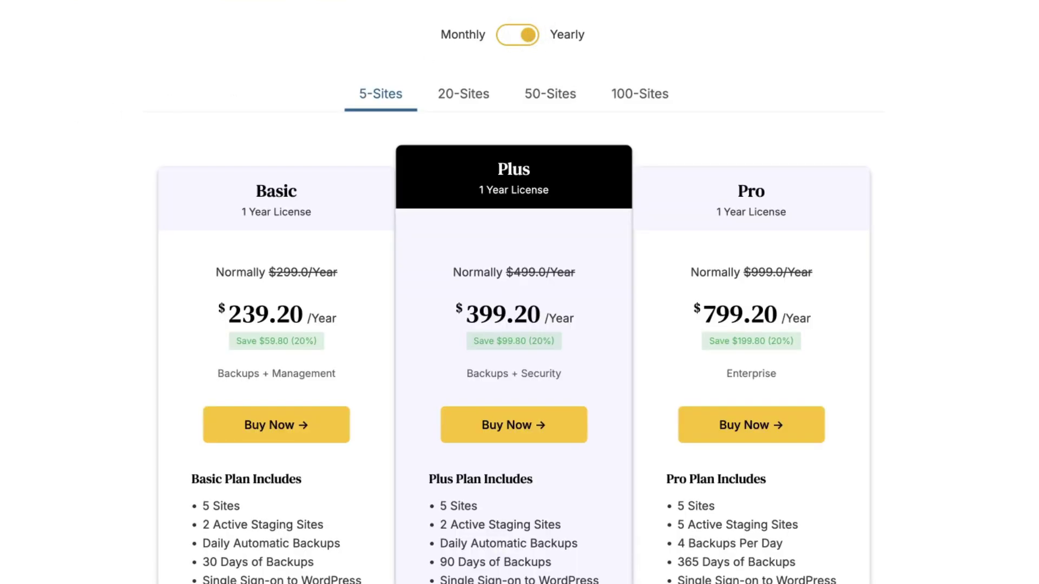
scroll(910, 195, up, 7)
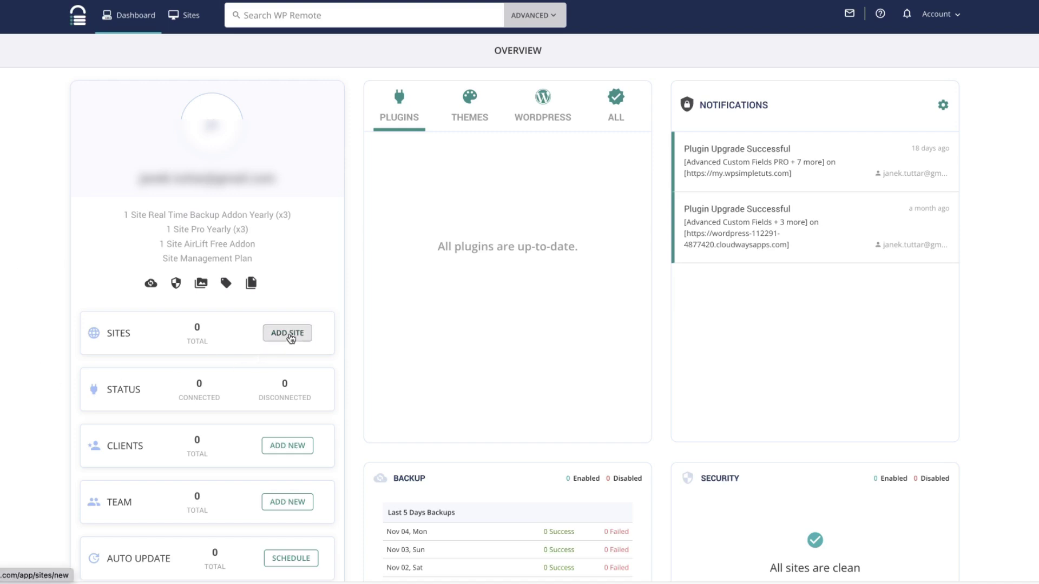
click(191, 20)
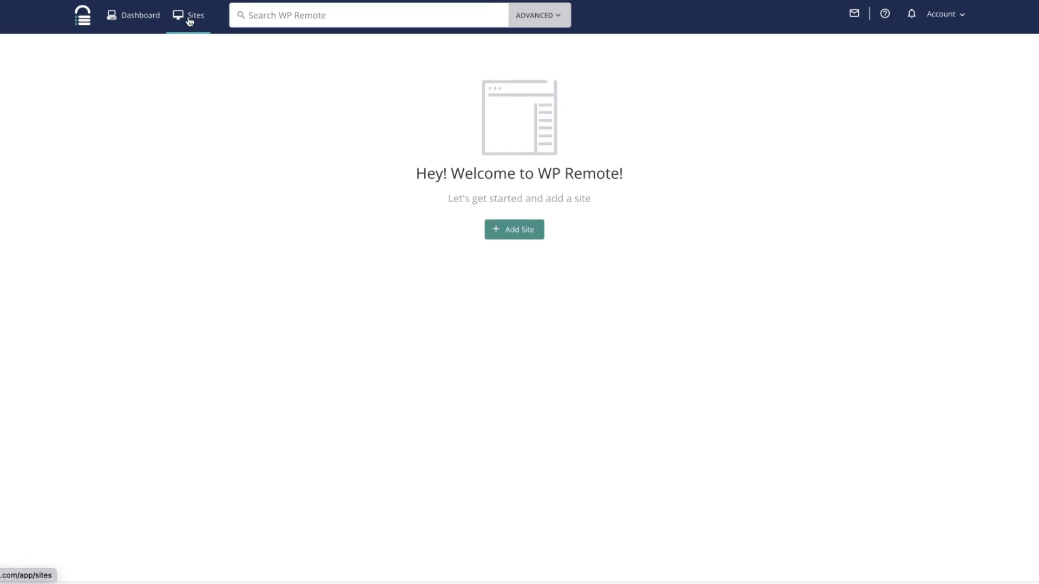
click(515, 234)
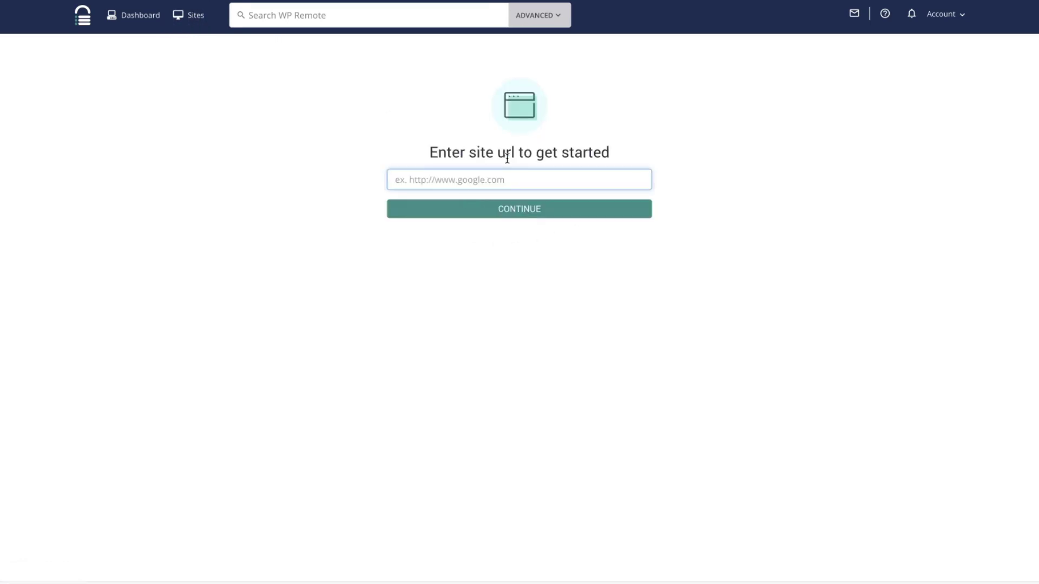
text(https://wp.wpsimpletus.com)
click(510, 214)
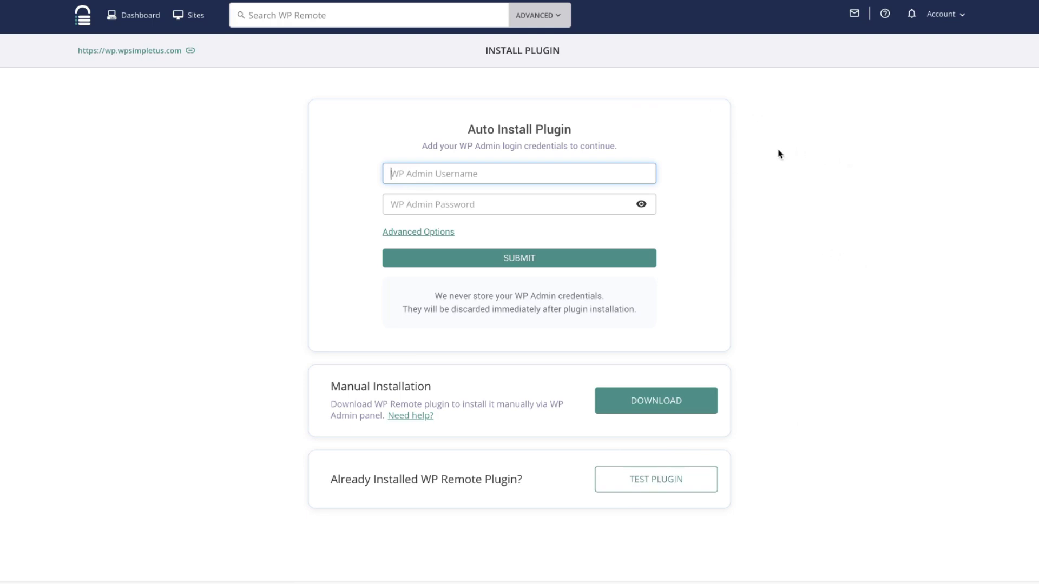
- Auto-install the plugin using the WP Admin username and password, and initiate the site's sync
key(ctrl+v)
key(Tab)
key(ctrl+v)
click(527, 258)
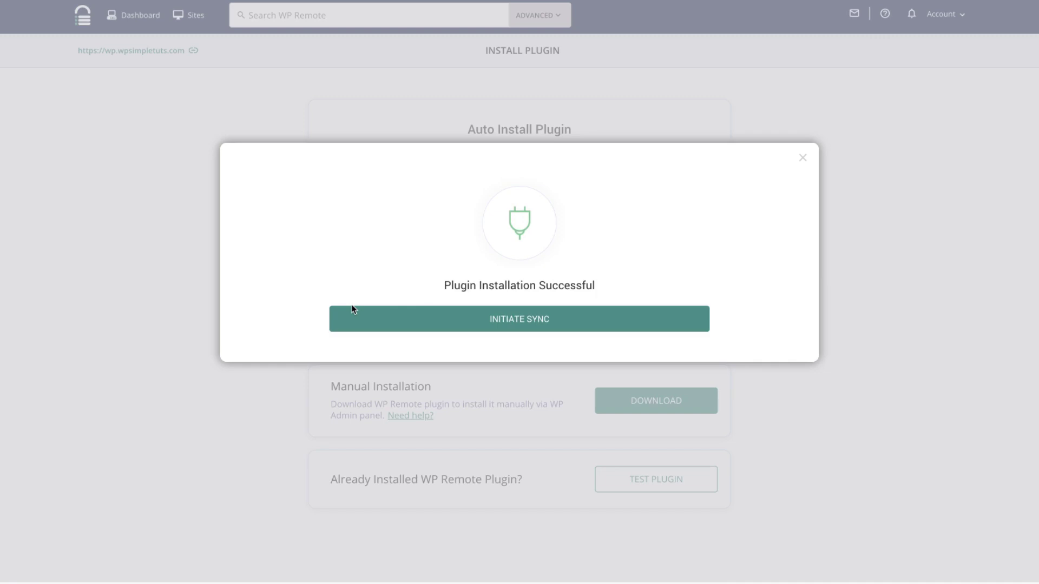
click(519, 319)
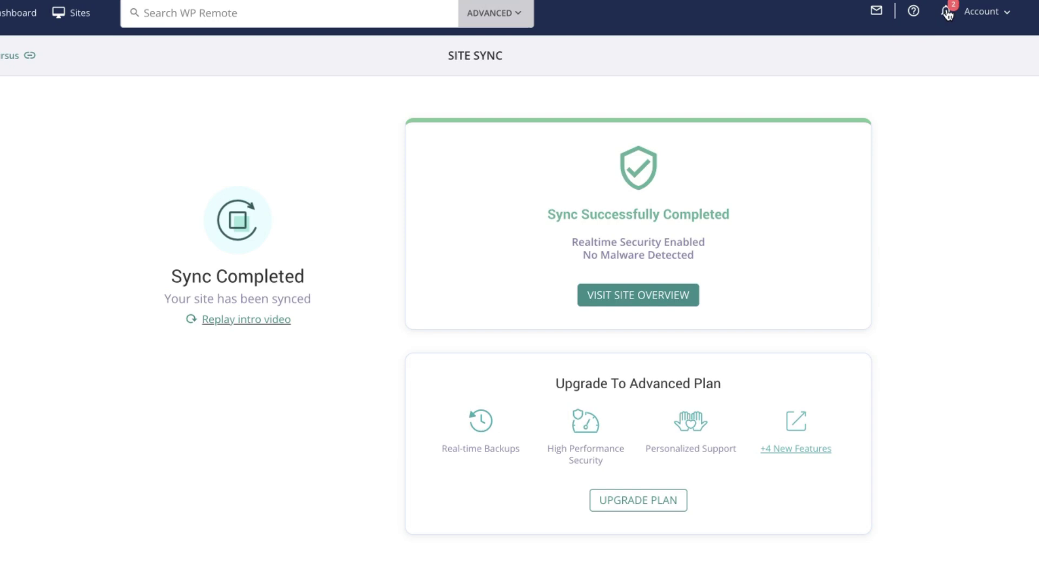
- Check the recent notifications and return to the dashboard overview
click(899, 18)
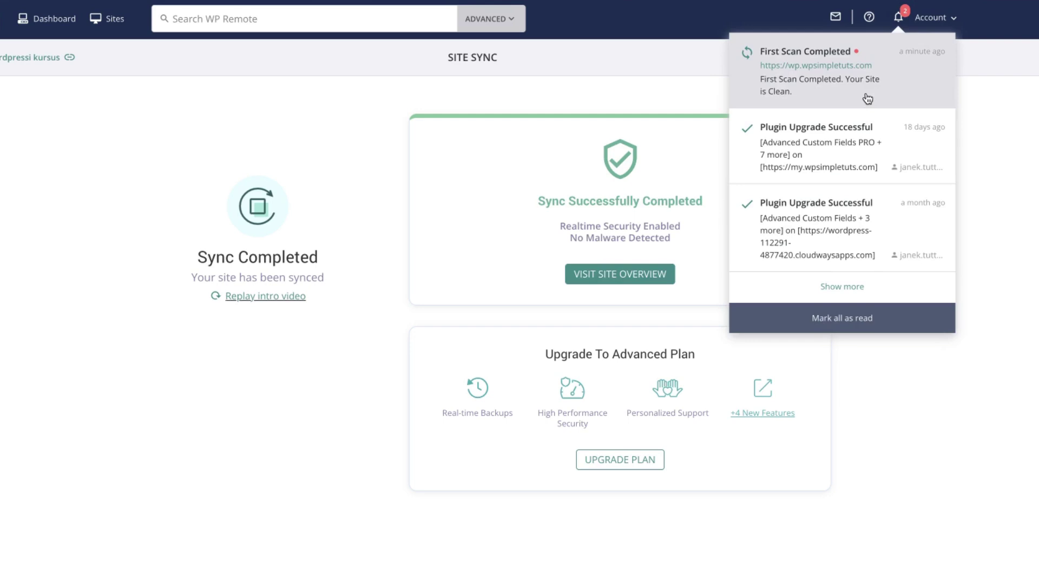
click(213, 121)
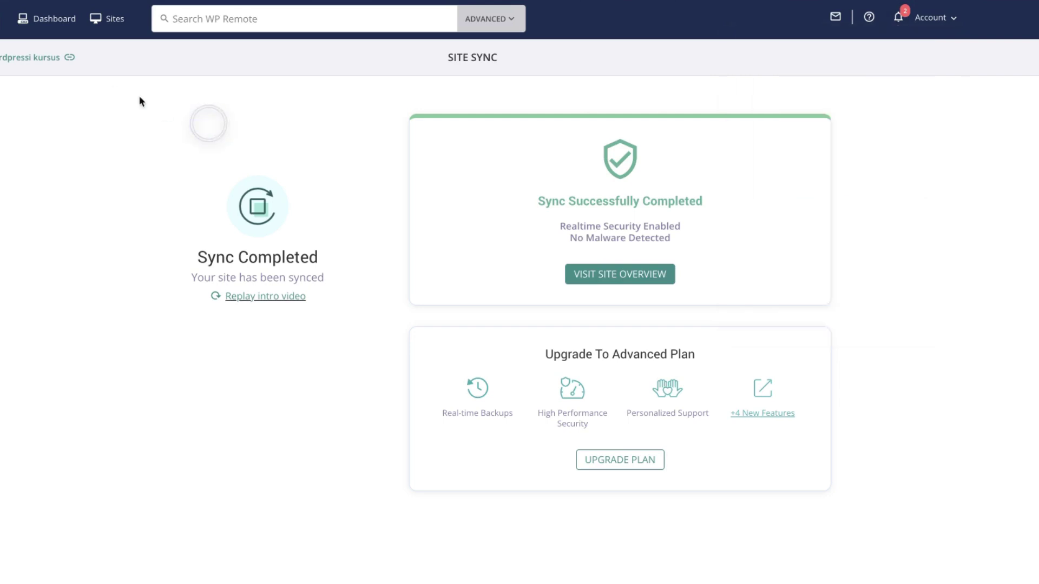
click(37, 24)
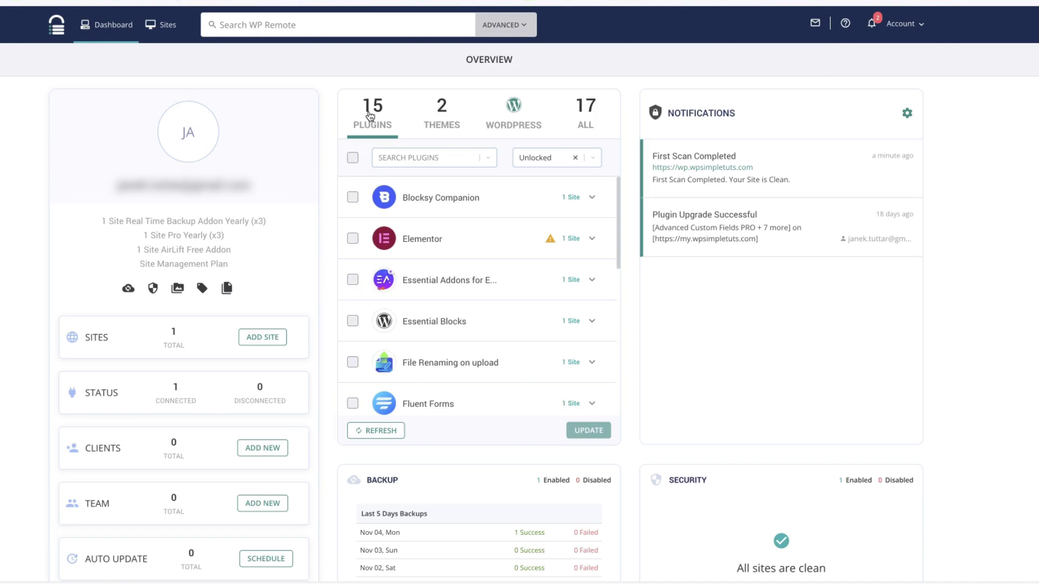
- Review the available updates for themes, WordPress core and all items combined
click(442, 111)
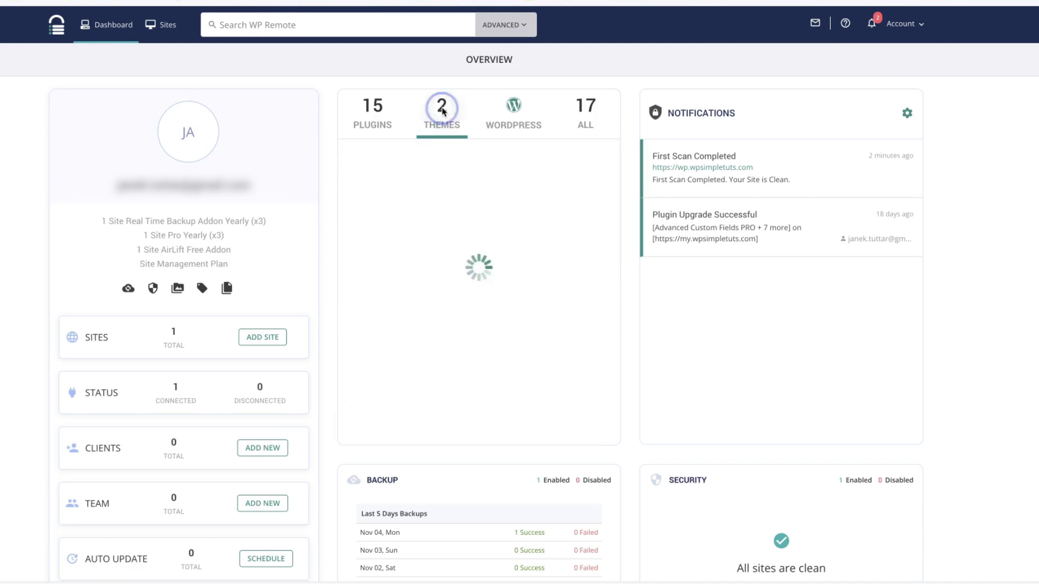
click(515, 112)
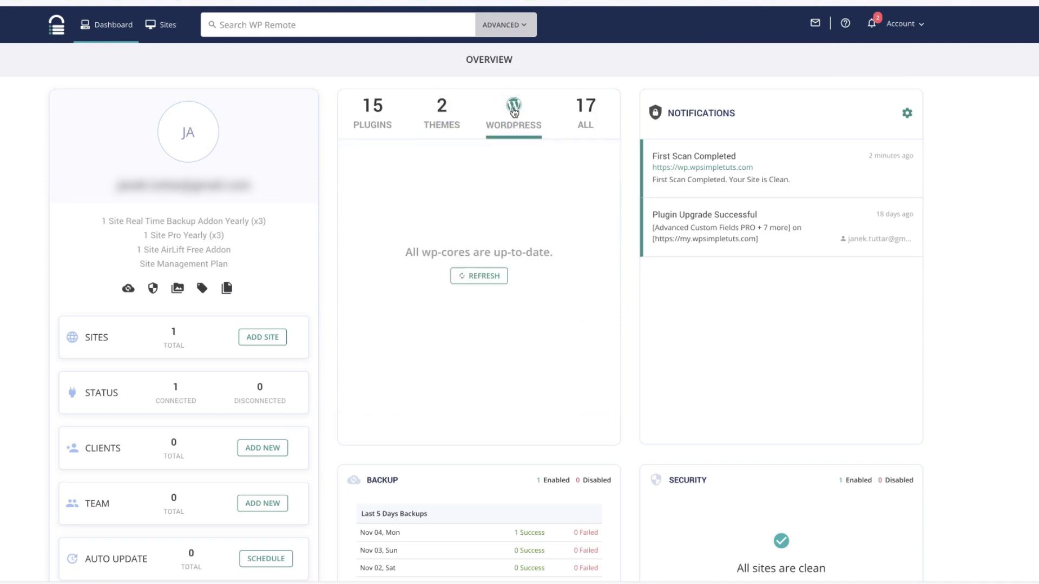
click(595, 107)
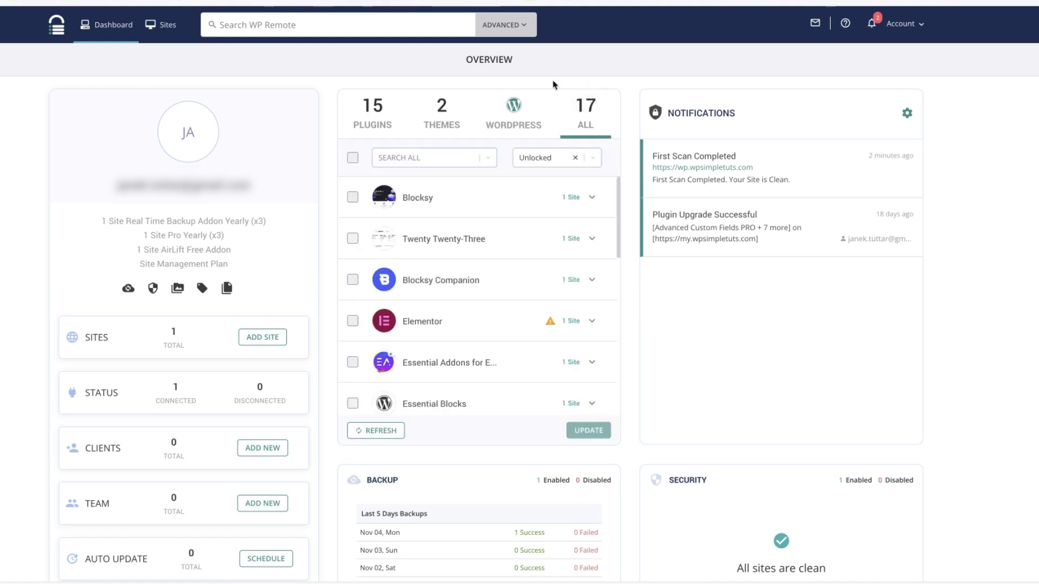
- Examine the plugin update list and the vulnerability details for Royal Elementor Addons and Elementor
click(380, 116)
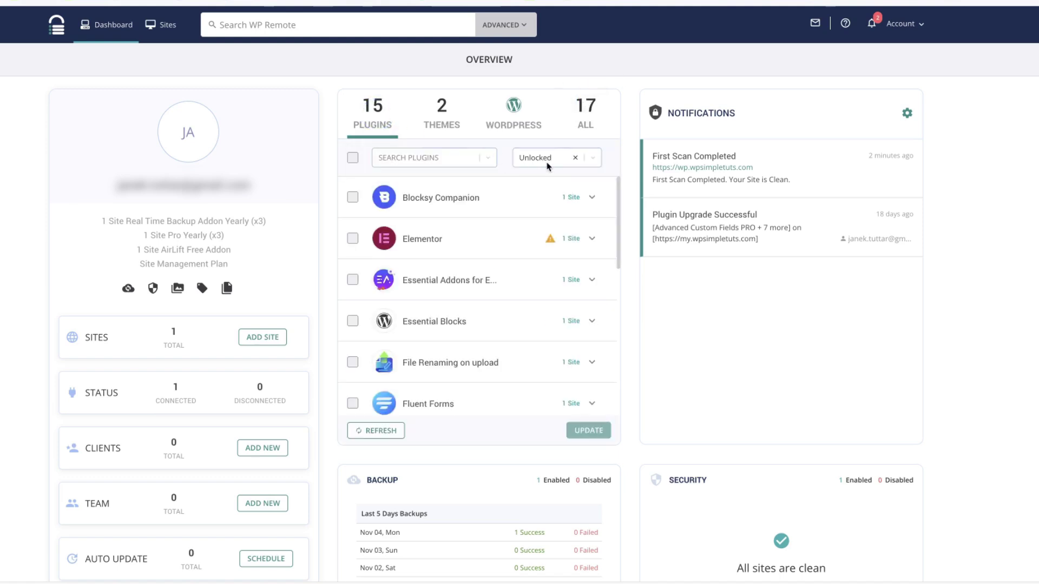
scroll(551, 210, down, 1)
scroll(551, 211, down, 5)
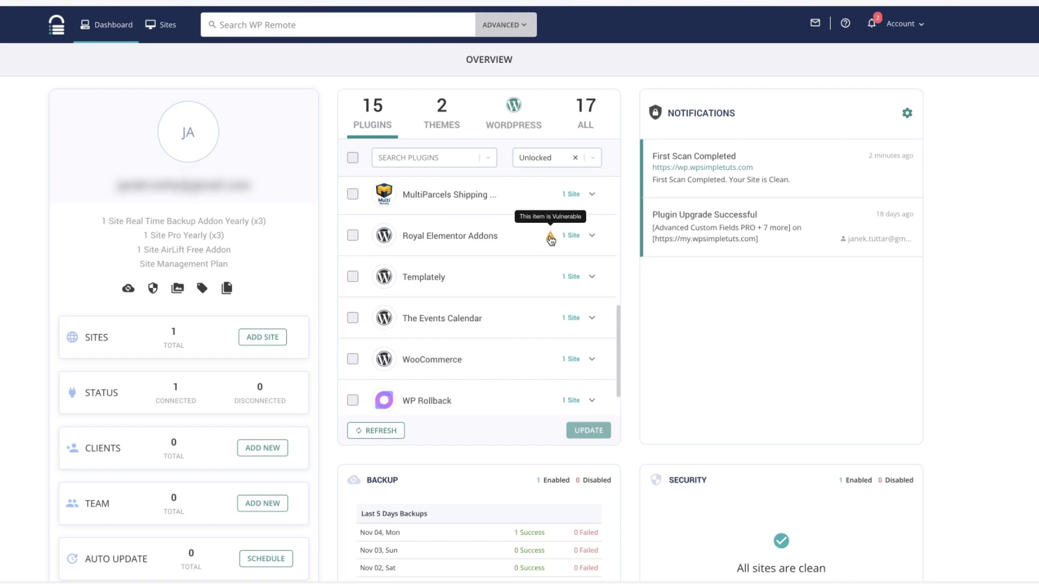
click(550, 240)
click(584, 285)
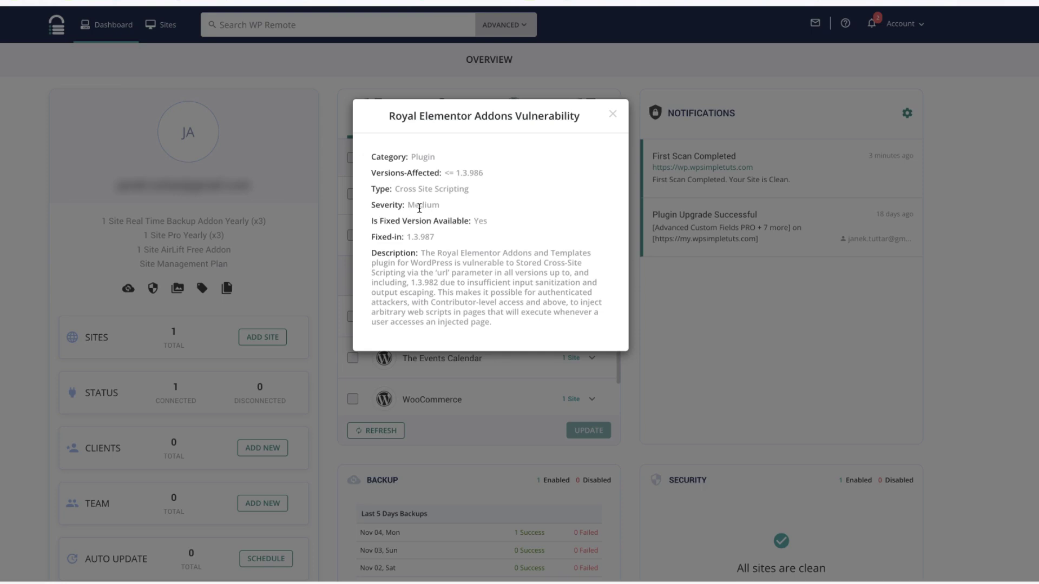
click(612, 113)
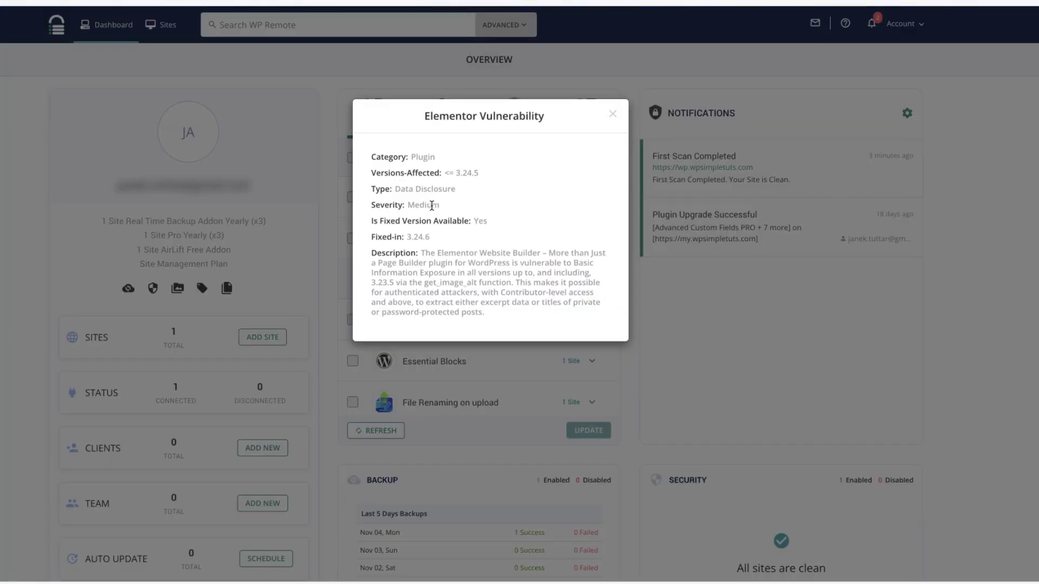
click(613, 114)
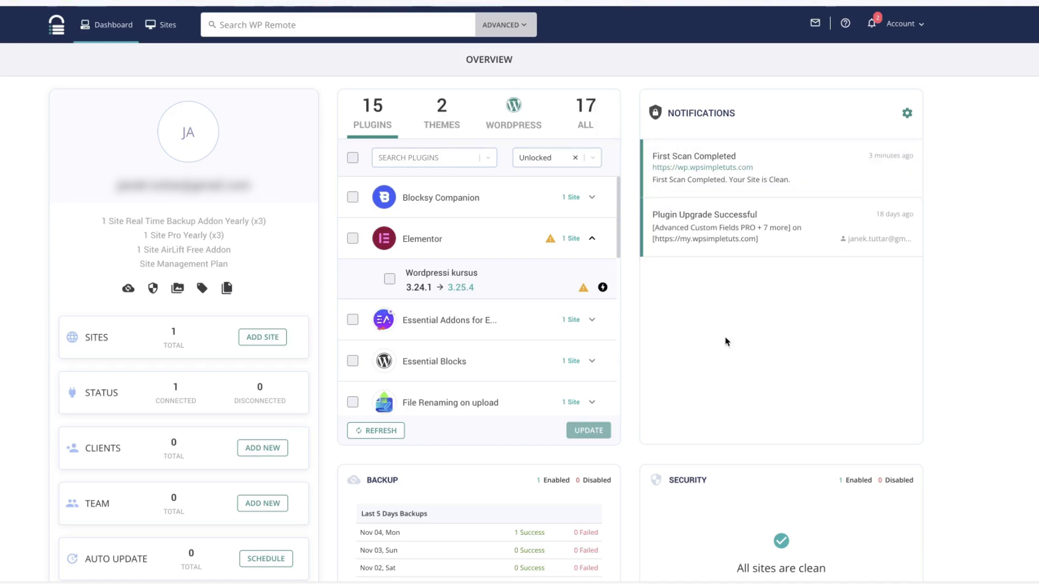
click(592, 239)
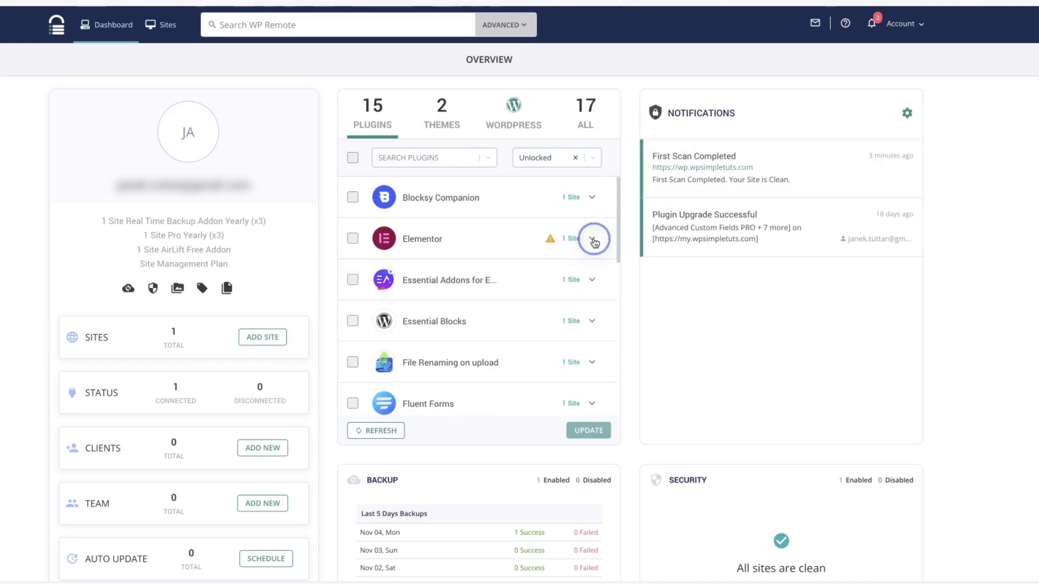
- Select all plugins in the update list
click(352, 158)
click(353, 157)
click(353, 197)
click(353, 305)
click(352, 388)
click(352, 158)
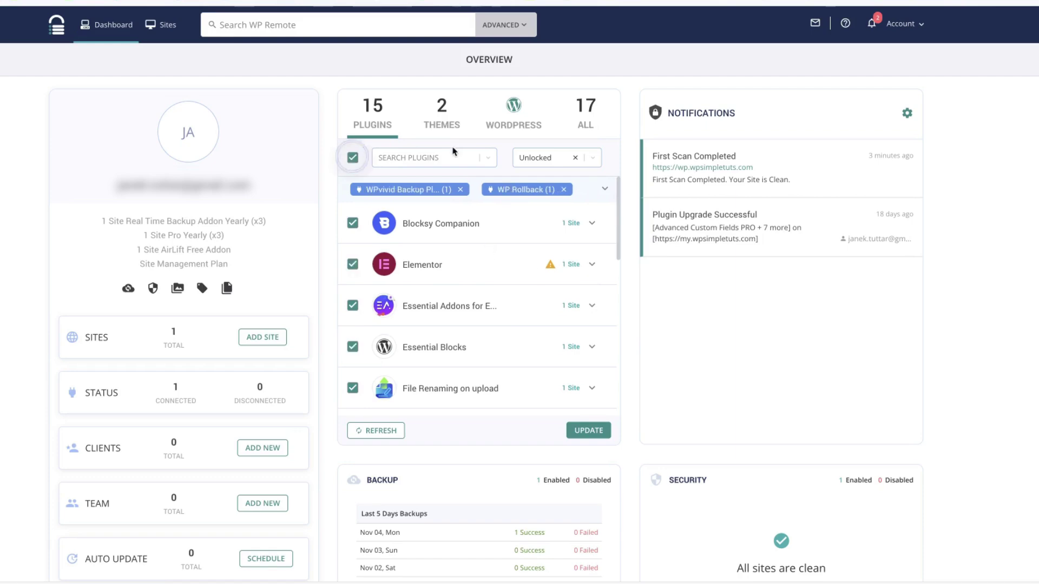
- Update the selected plugins on the Wordpressi kursus site using the Safe Update method
click(591, 431)
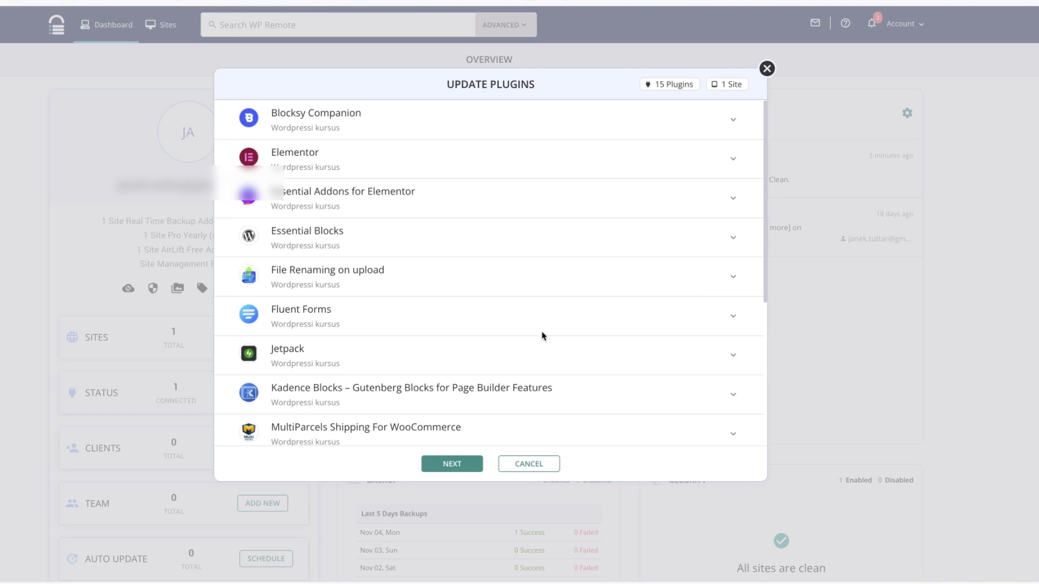
click(457, 465)
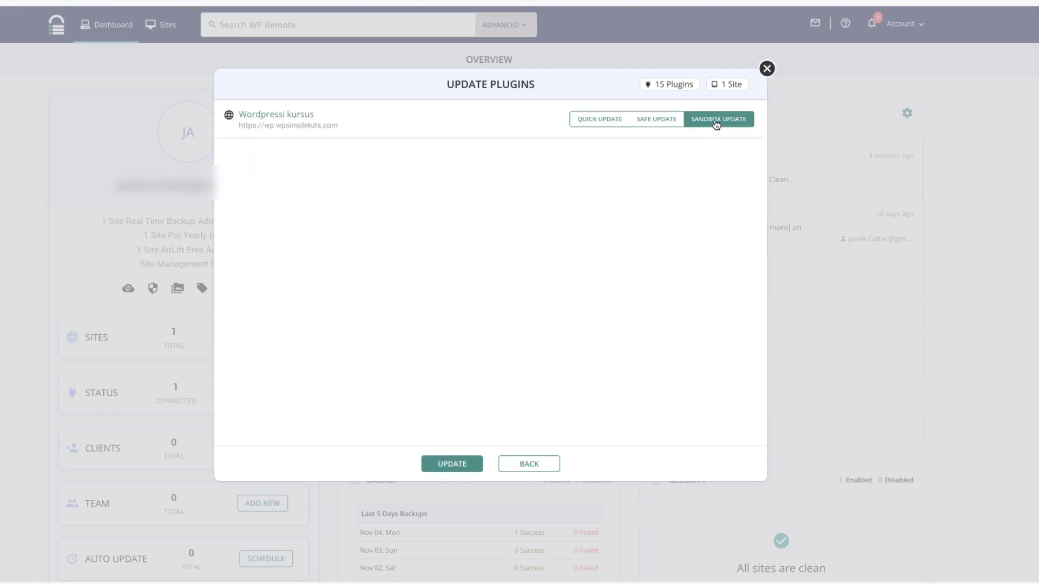
click(661, 120)
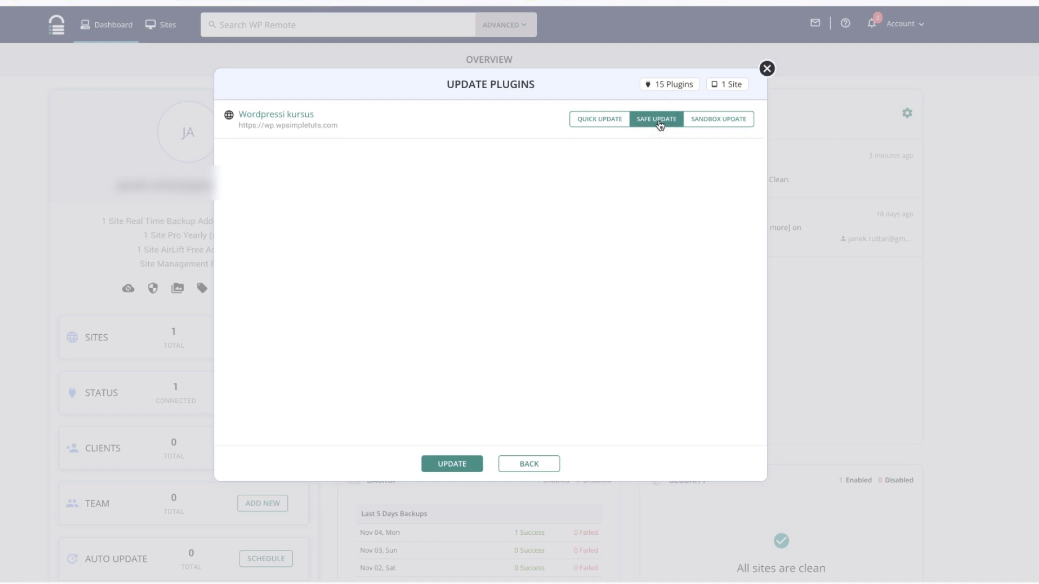
click(607, 122)
click(652, 118)
click(661, 117)
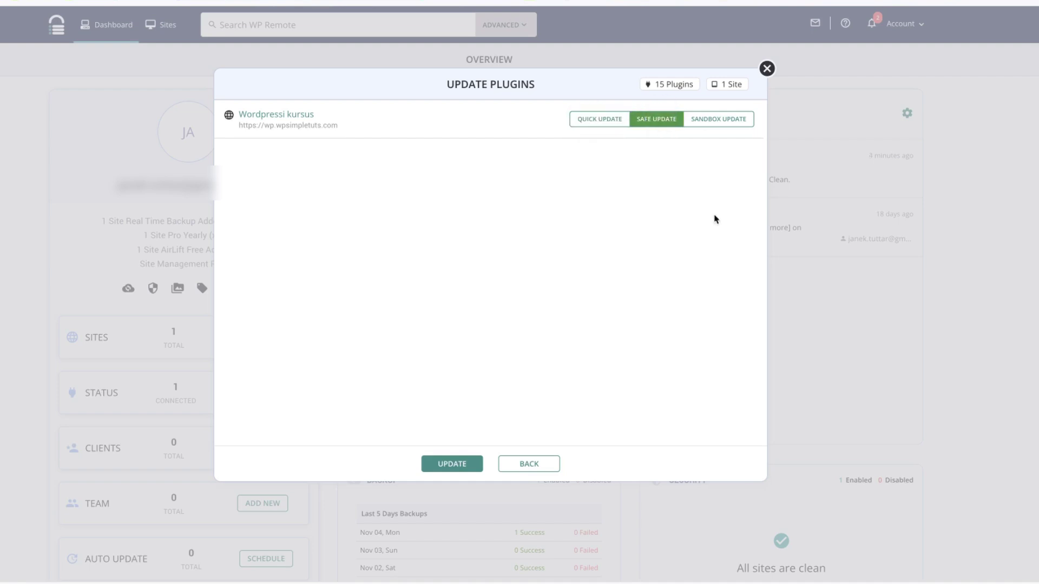
click(450, 465)
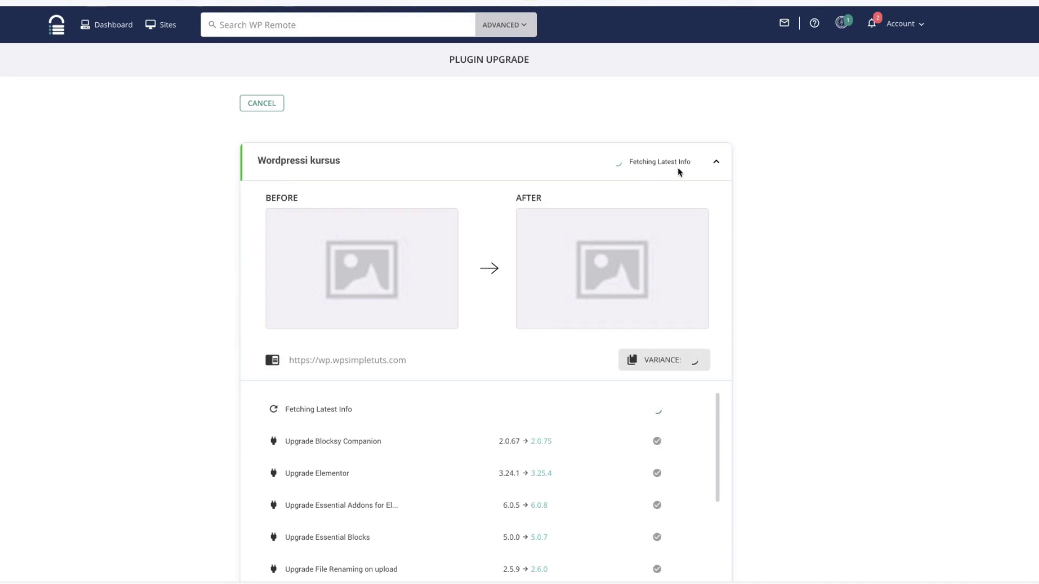
- Review the plugin upgrade report and compare the site's before and after screenshots in the visual regression view
scroll(834, 287, down, 2)
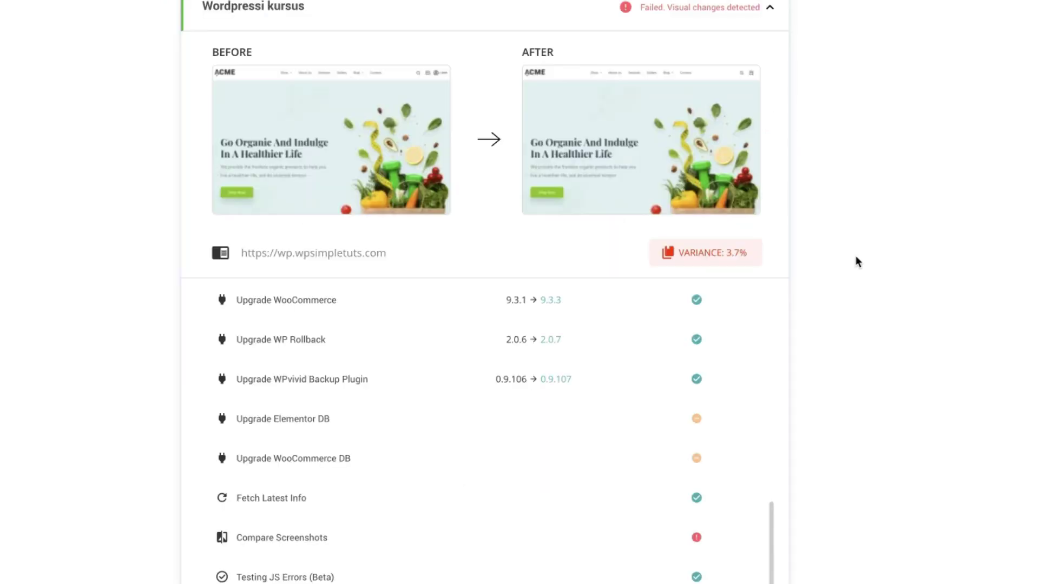
scroll(856, 255, up, 1)
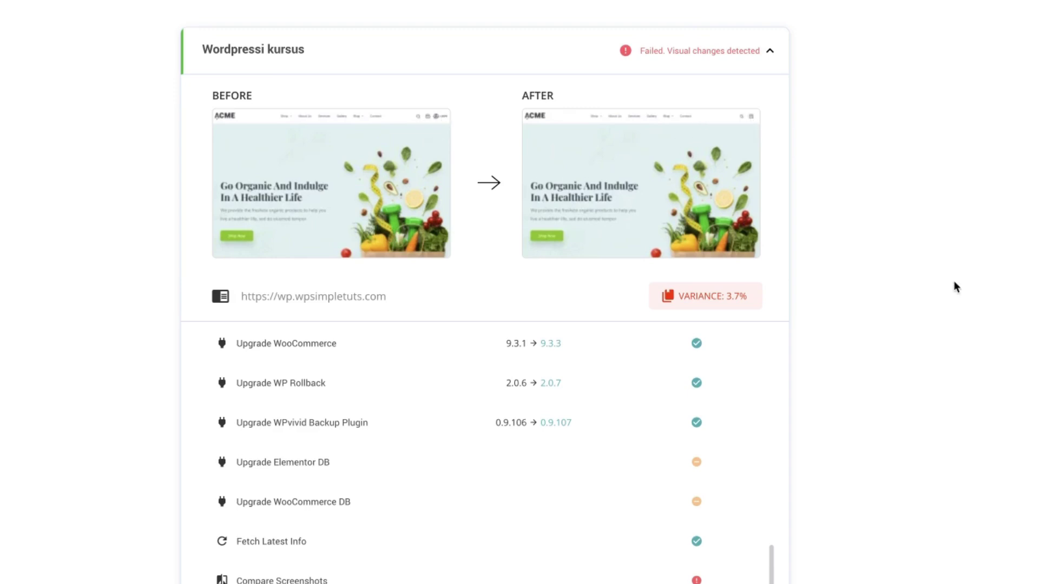
scroll(953, 280, up, 1)
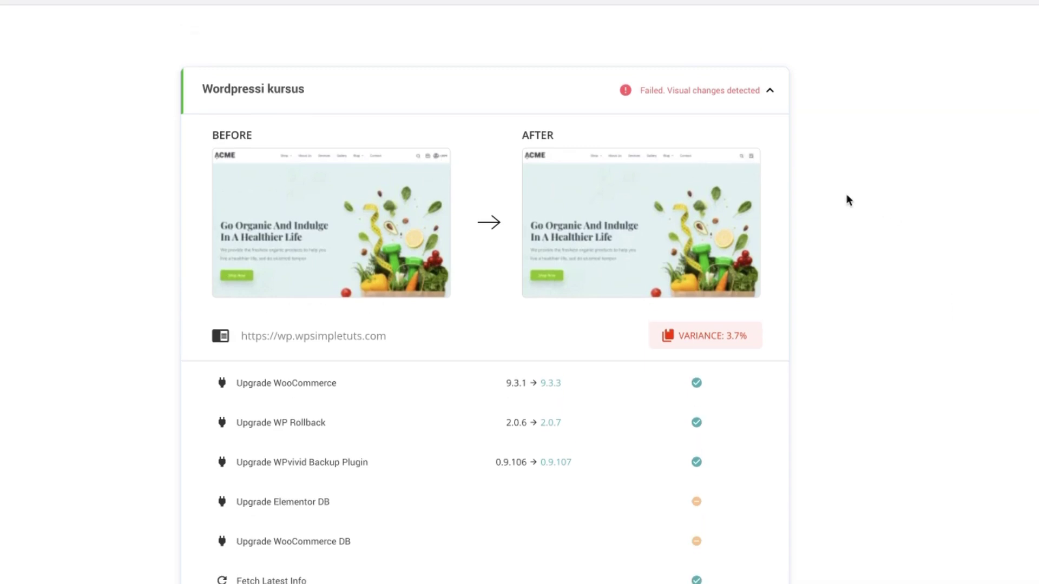
mouse_move(744, 169)
click(744, 168)
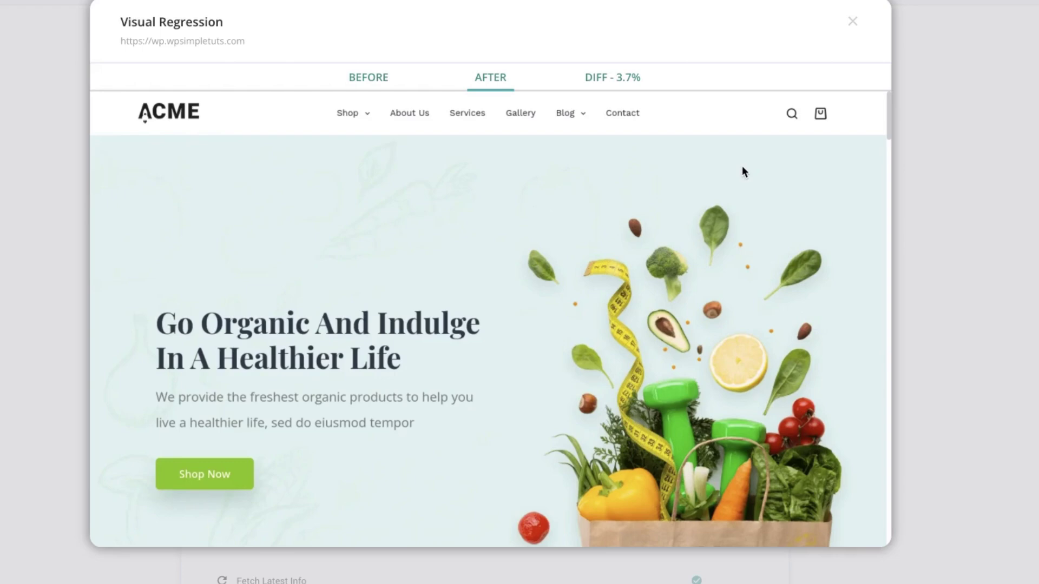
click(358, 81)
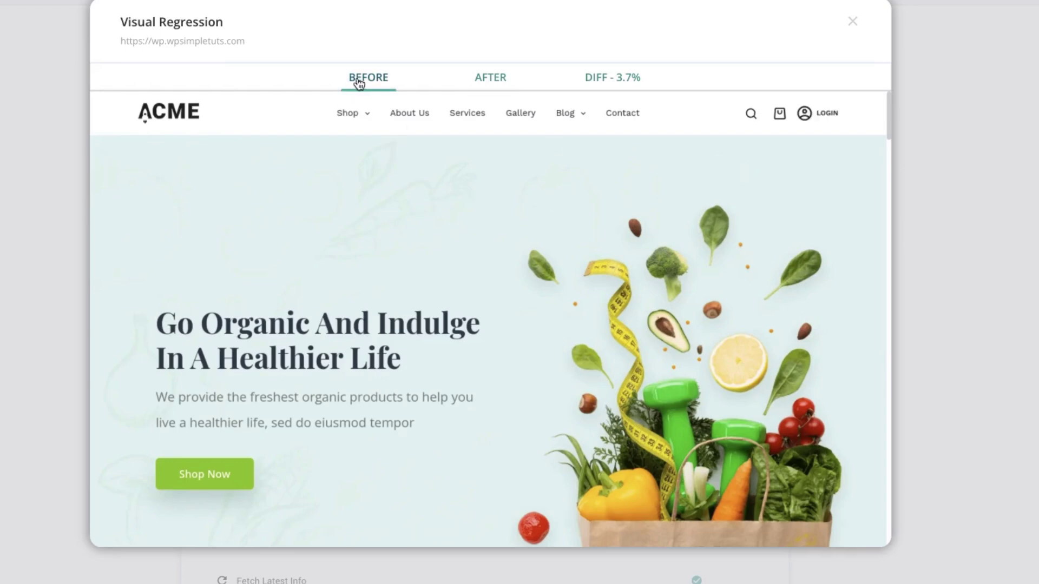
click(492, 80)
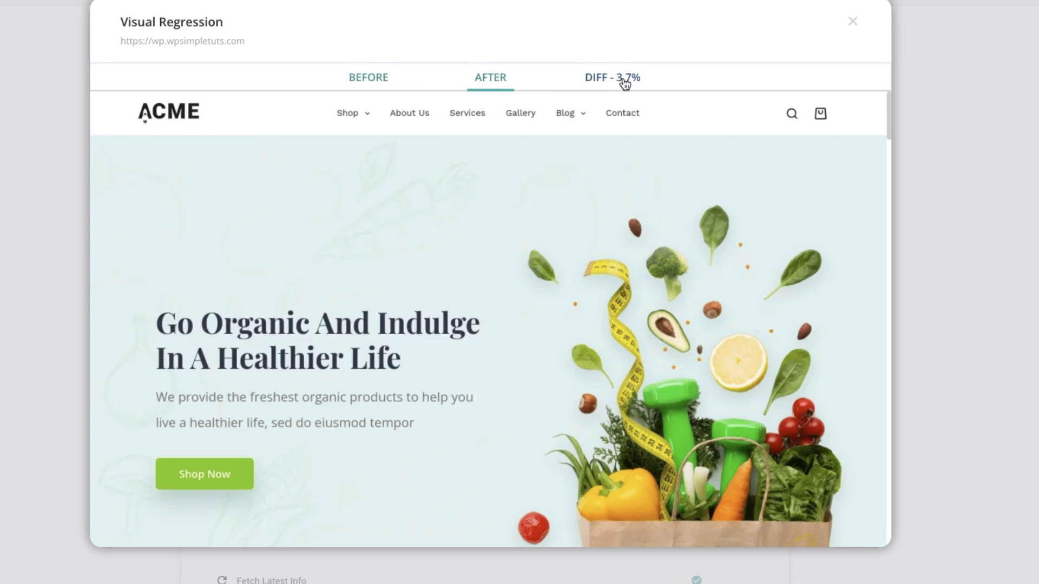
click(357, 78)
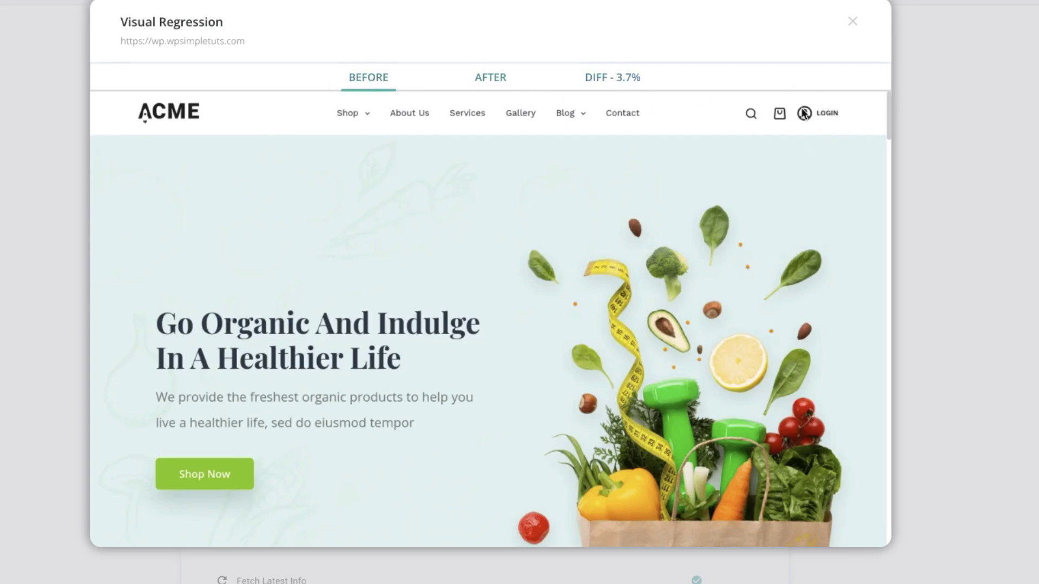
click(500, 80)
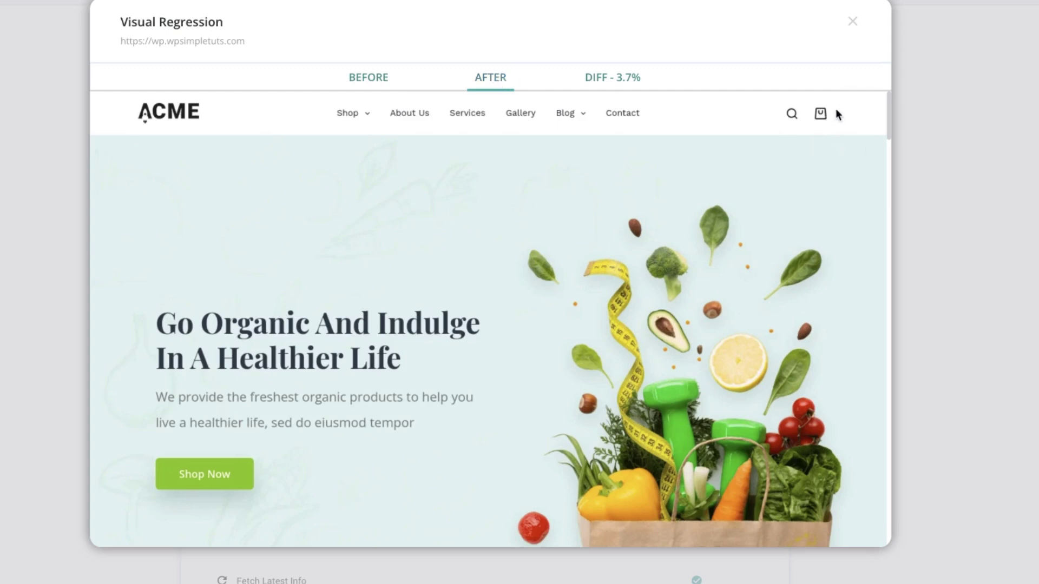
click(366, 78)
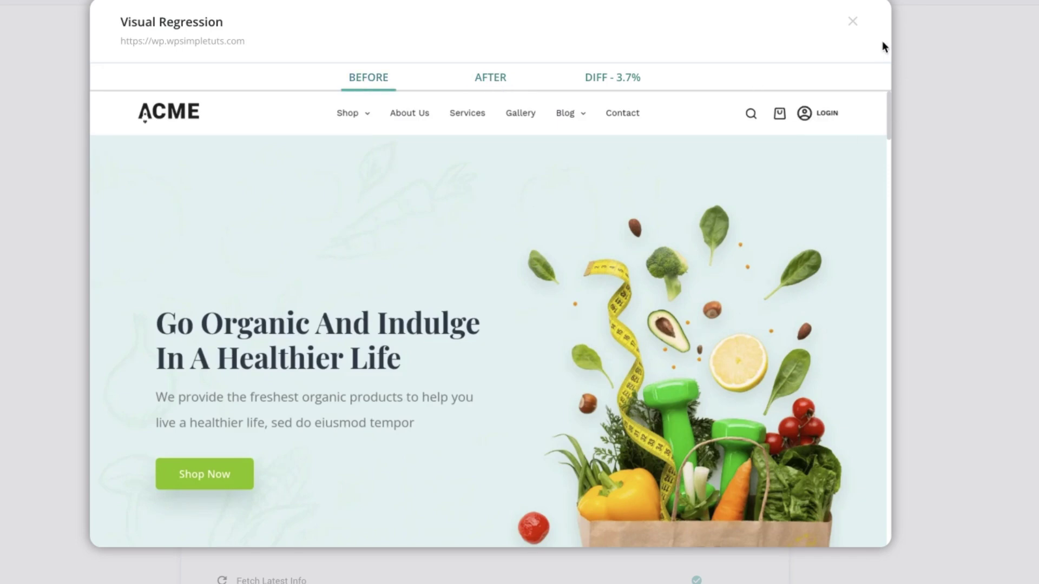
click(853, 22)
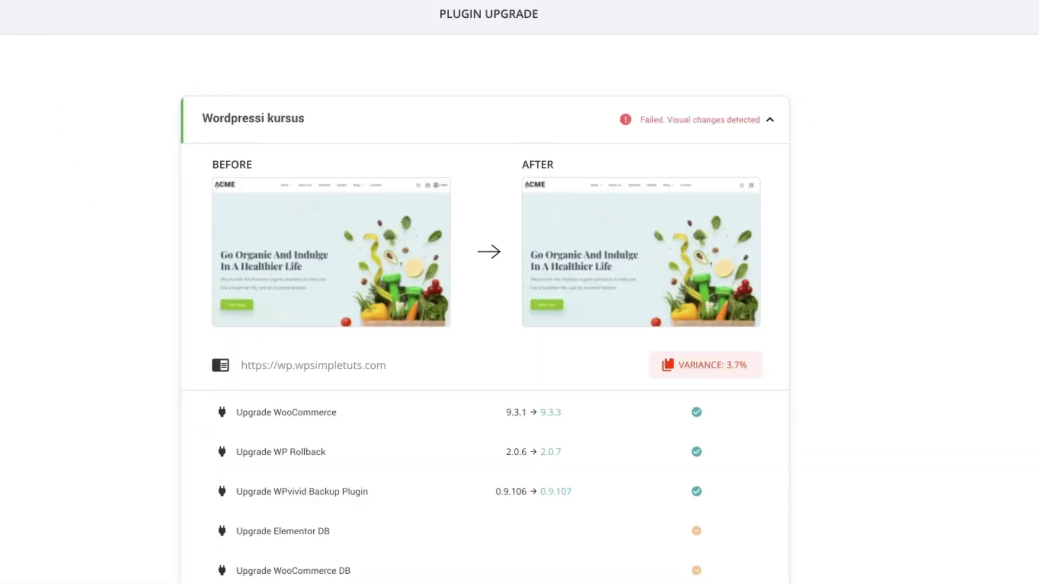
- Open the Wordpressi kursus site's security page and examine its scan, firewall and monitoring details
click(25, 6)
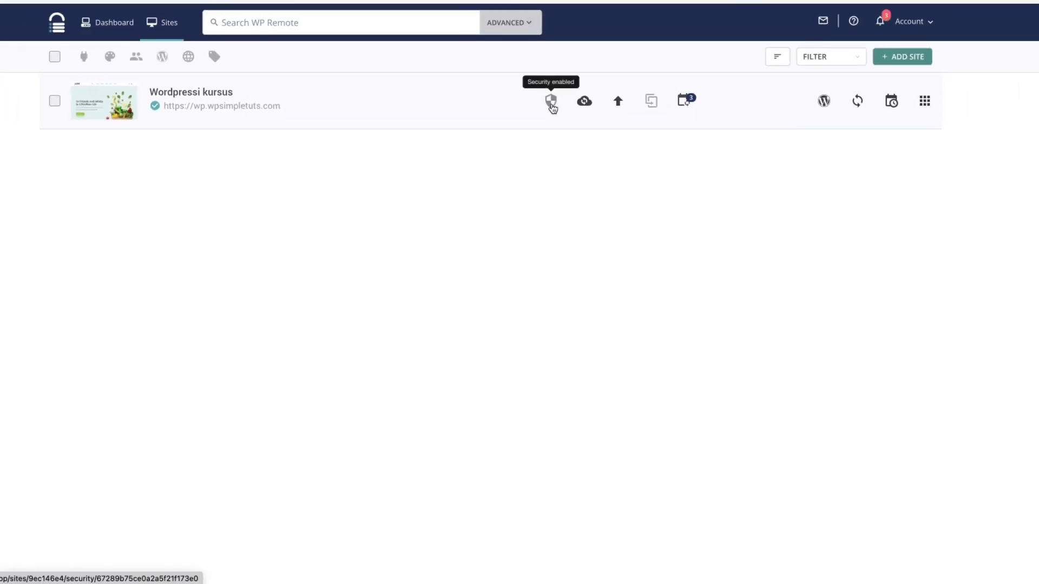
click(552, 107)
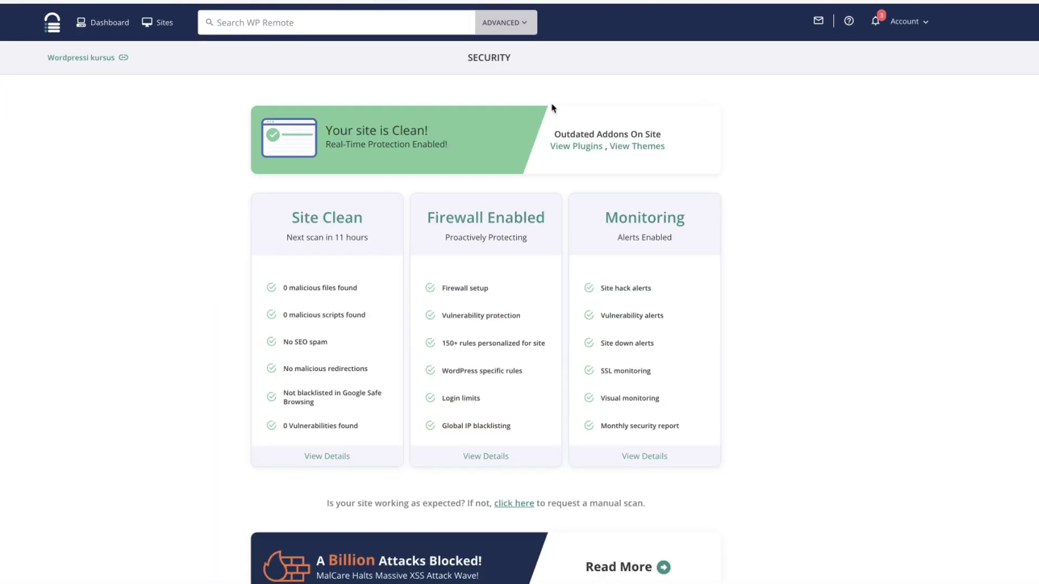
scroll(552, 197, down, 2)
scroll(552, 195, up, 2)
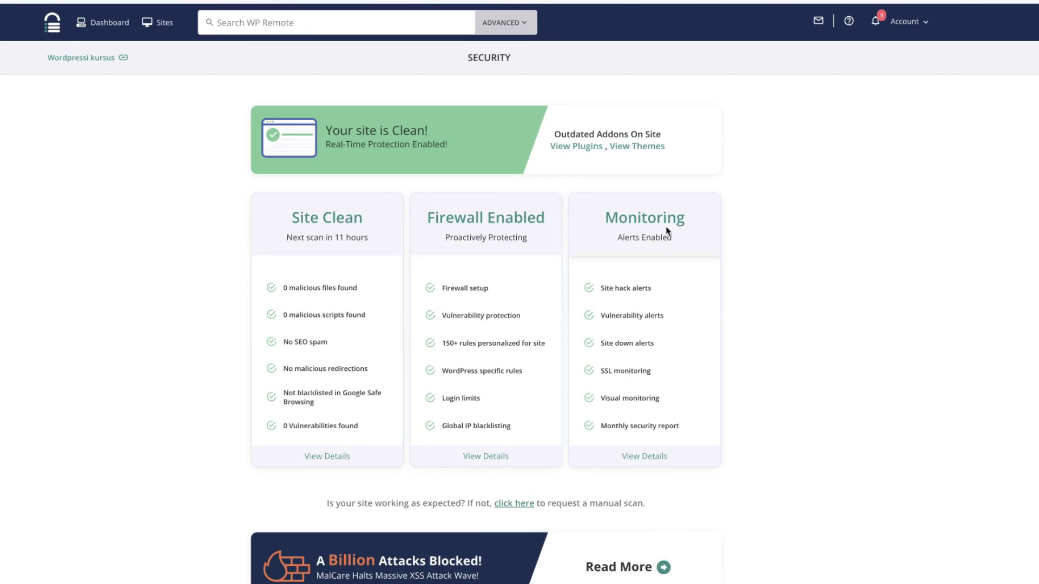
scroll(809, 239, down, 15)
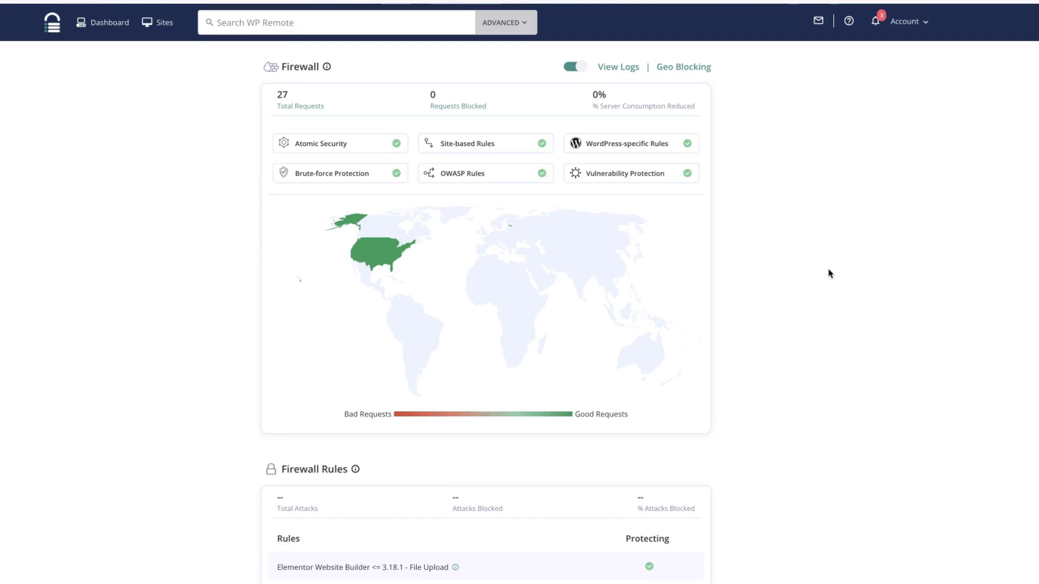
scroll(828, 271, up, 15)
- Open the site's backups and examine the restore form, including the available backup versions and advanced options
click(125, 56)
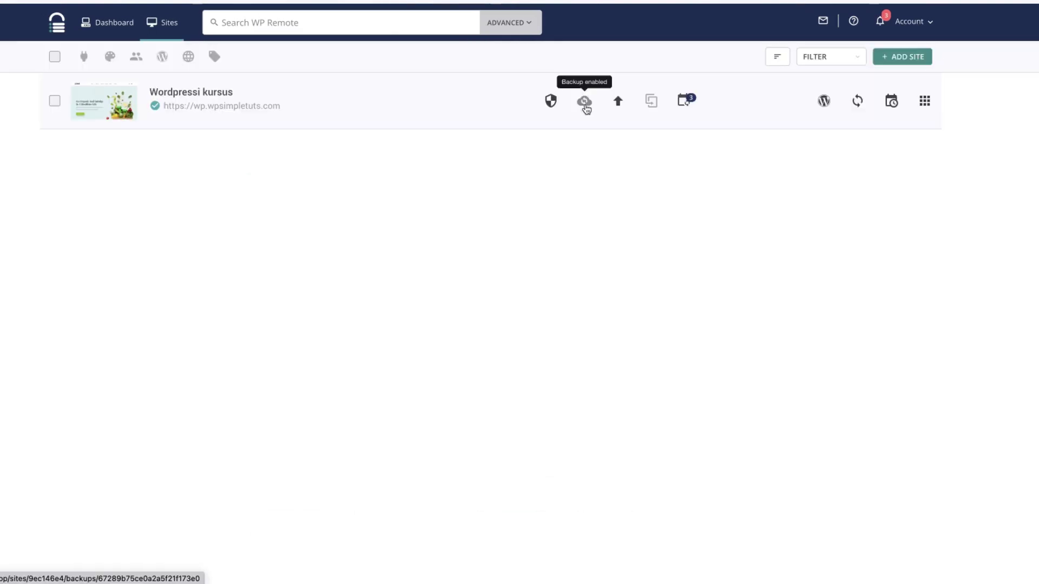
click(585, 102)
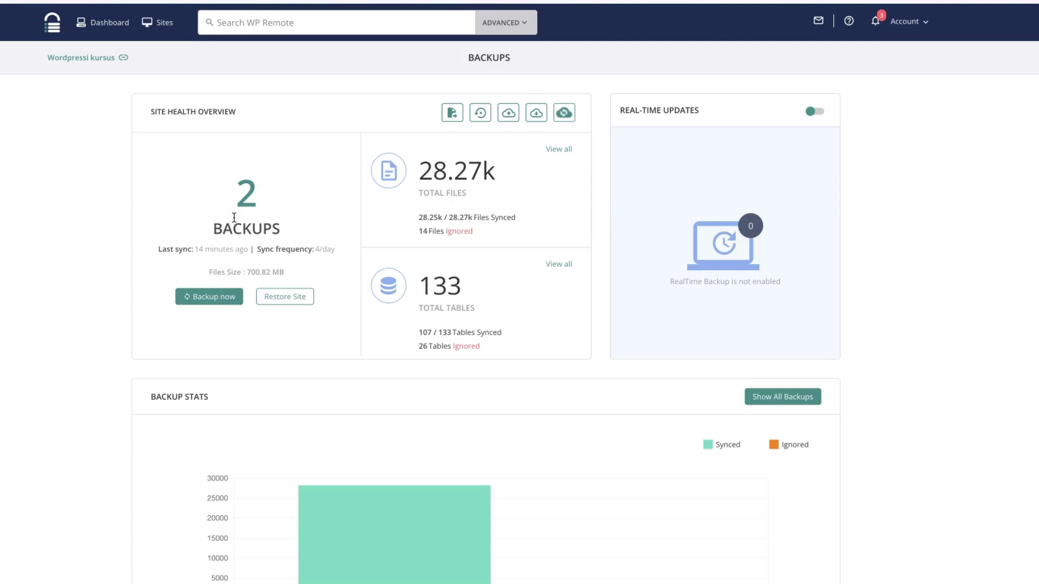
click(288, 297)
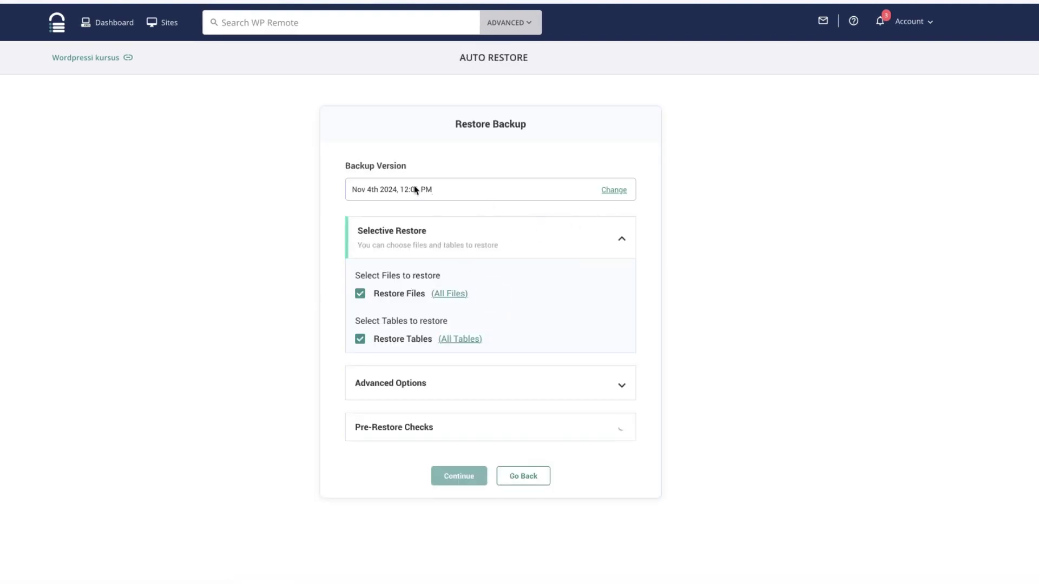
click(430, 193)
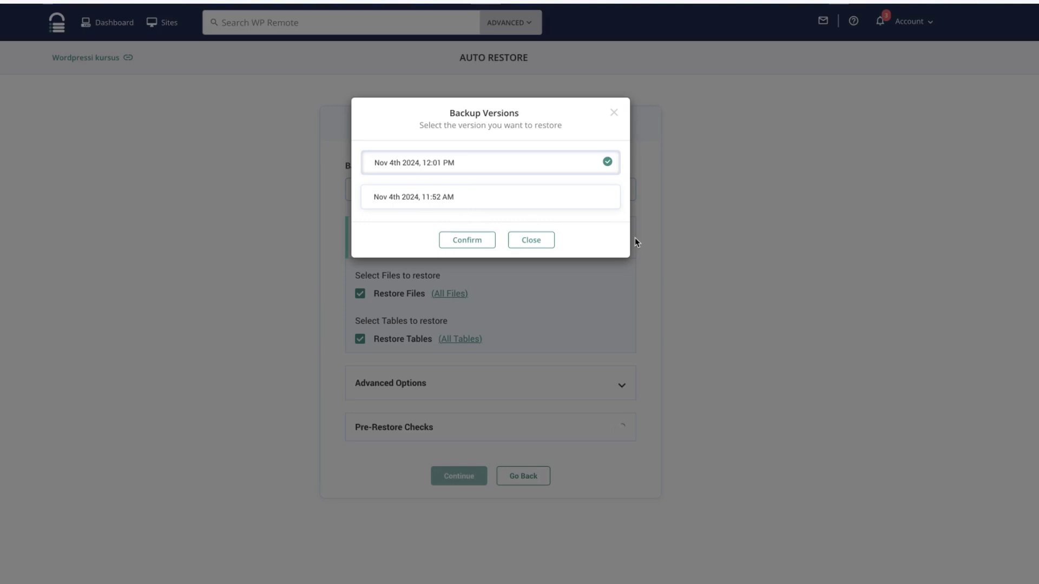
click(614, 115)
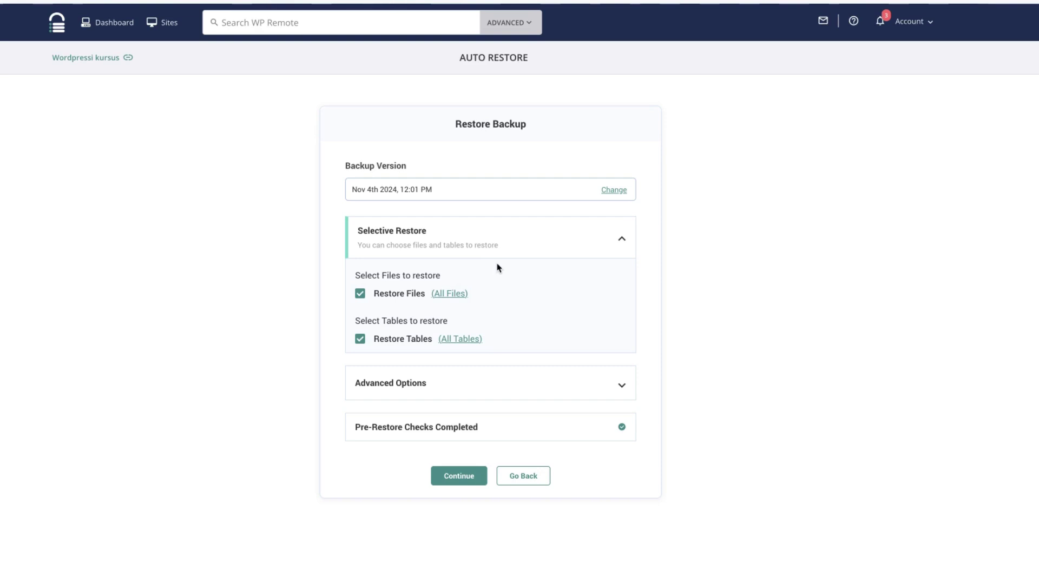
click(618, 386)
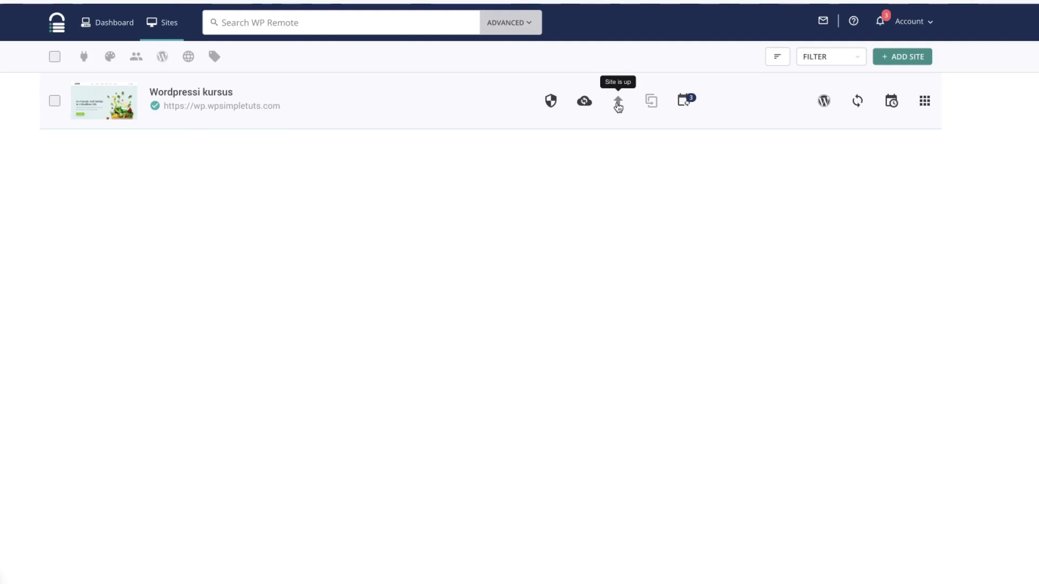
- Open the site's overview and check its pending theme and plugin updates
click(693, 104)
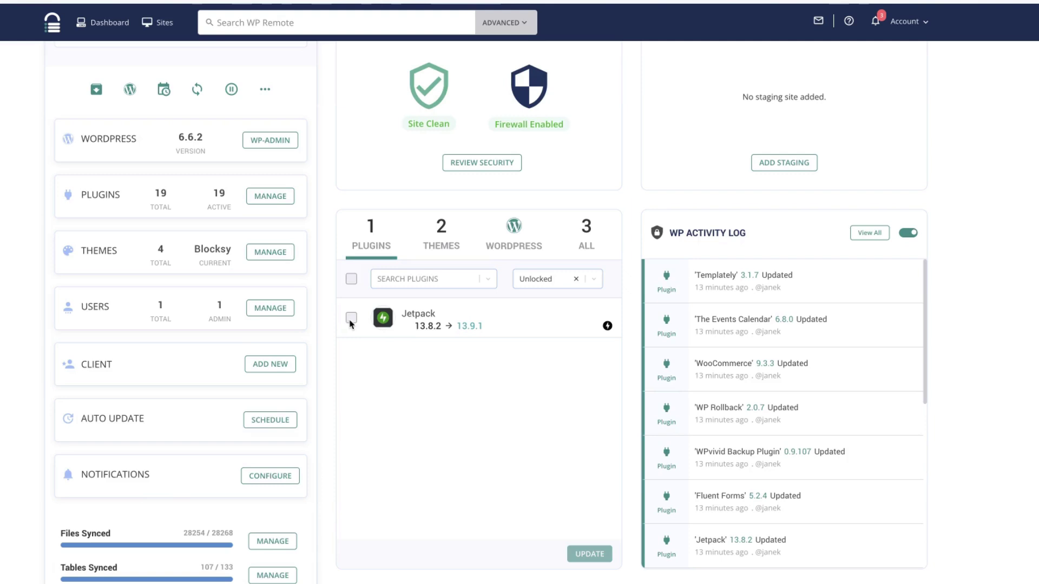
click(442, 232)
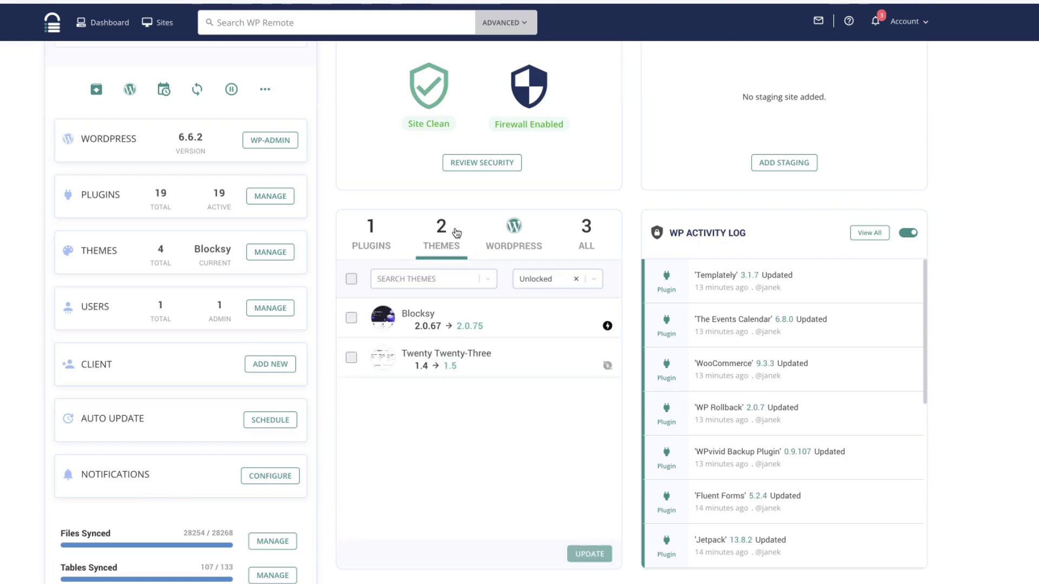
click(370, 235)
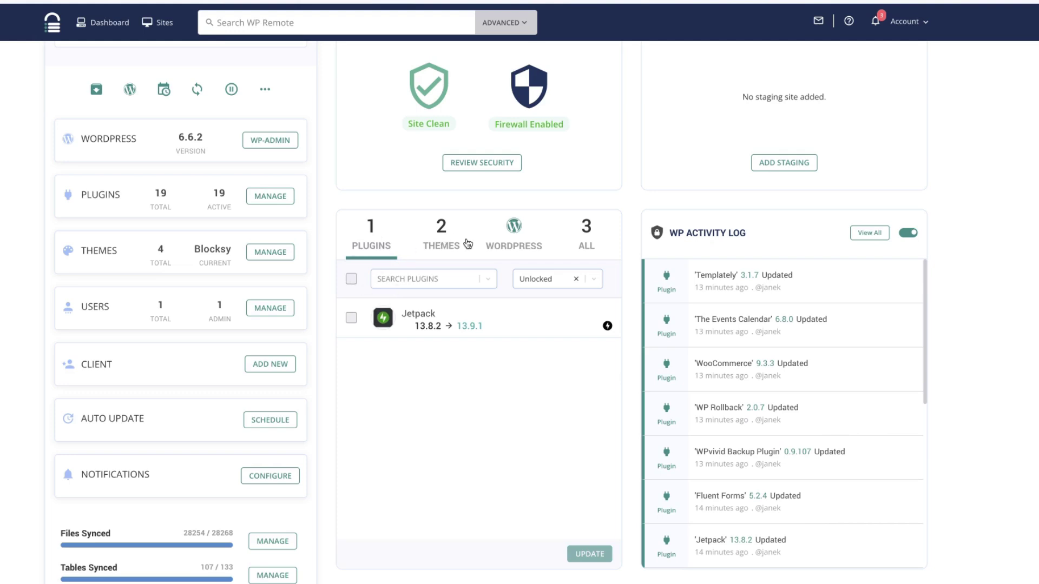
- Select the Jetpack plugin and update it using the Quick Update method
click(351, 279)
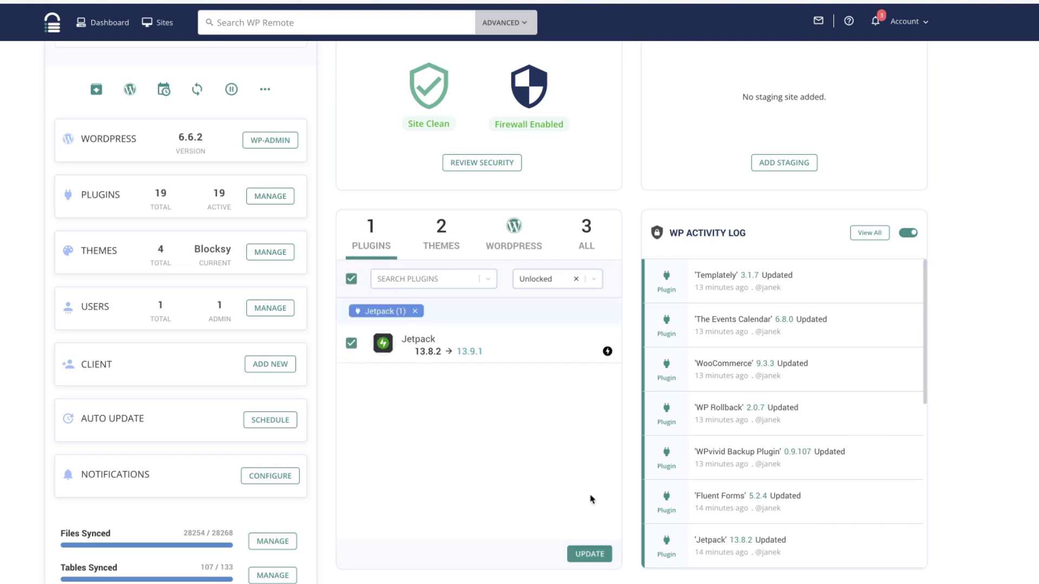
click(589, 555)
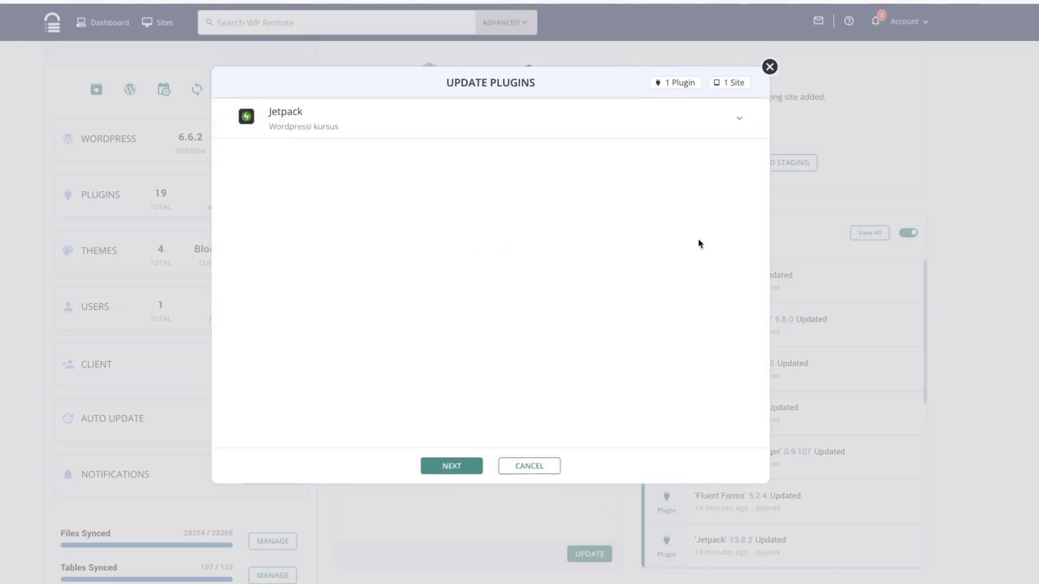
click(460, 476)
click(600, 122)
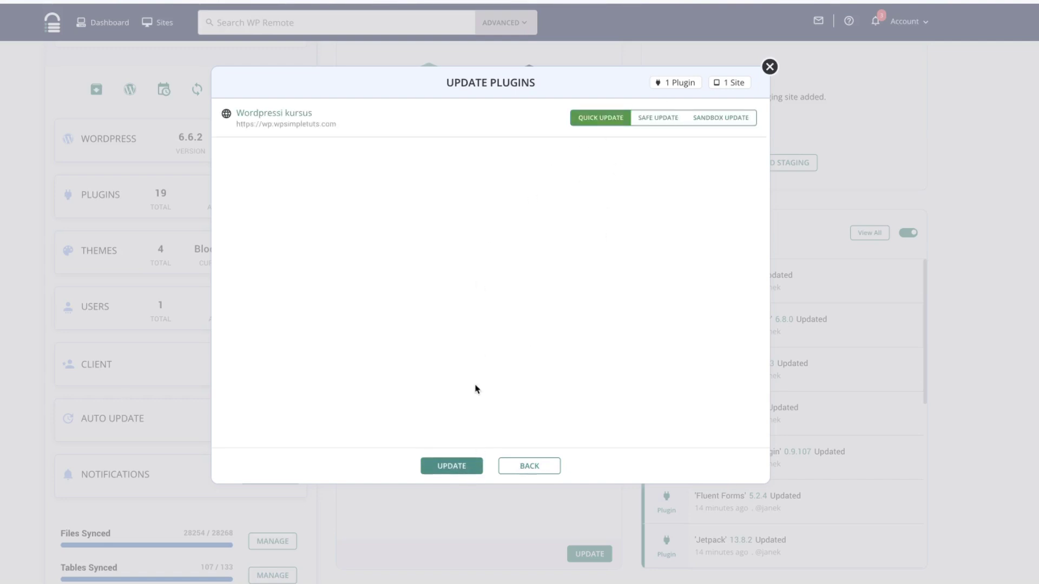
click(452, 466)
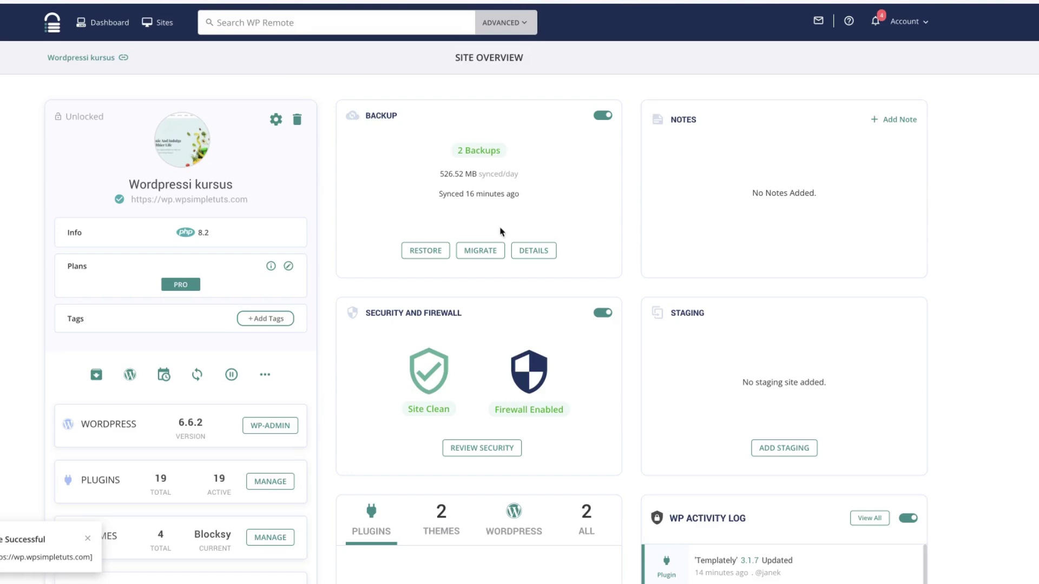
- Check the site overview for the remaining plugin and theme updates
scroll(501, 238, down, 5)
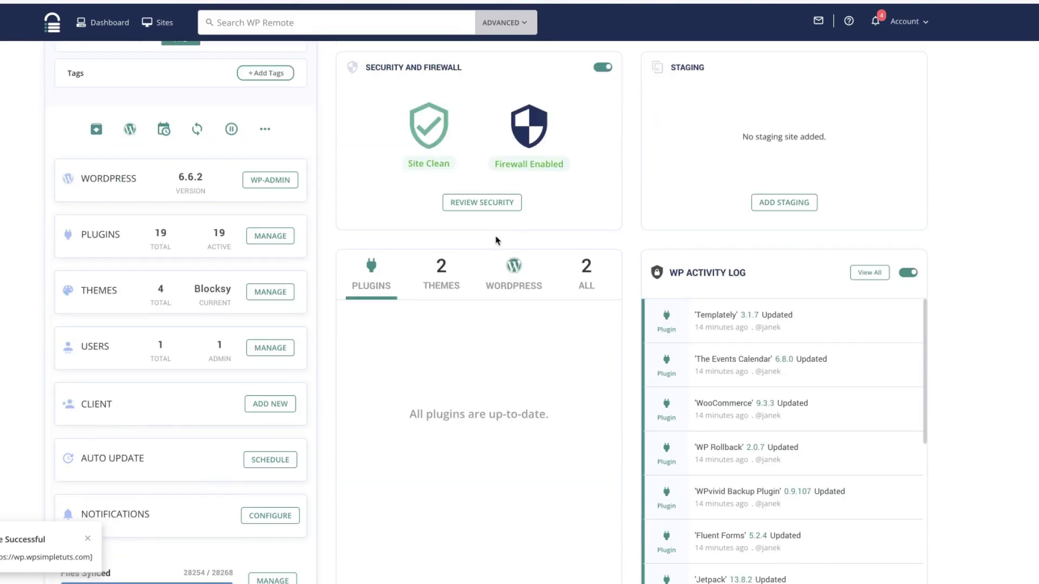
click(442, 275)
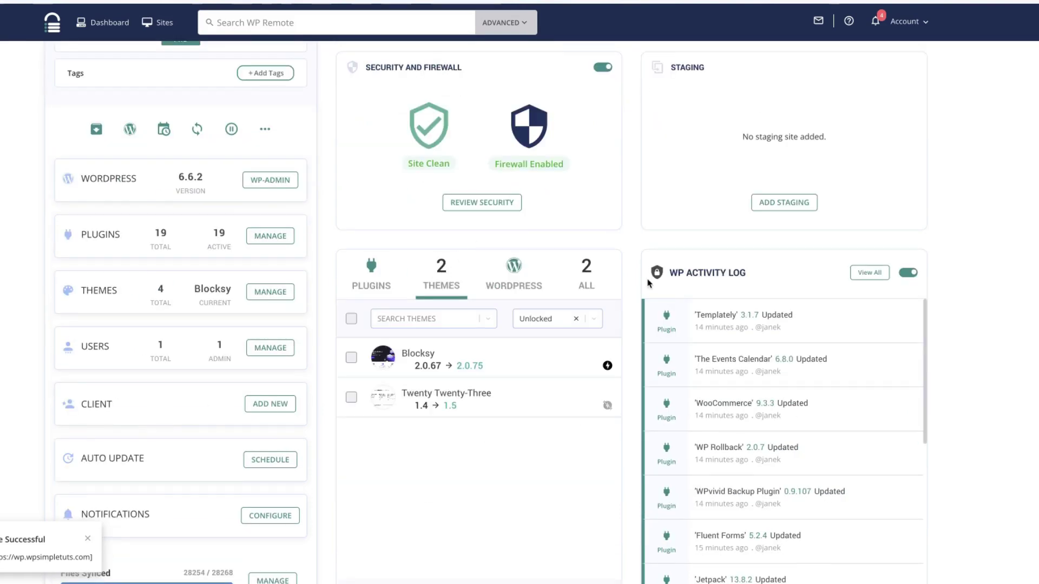
scroll(573, 281, up, 3)
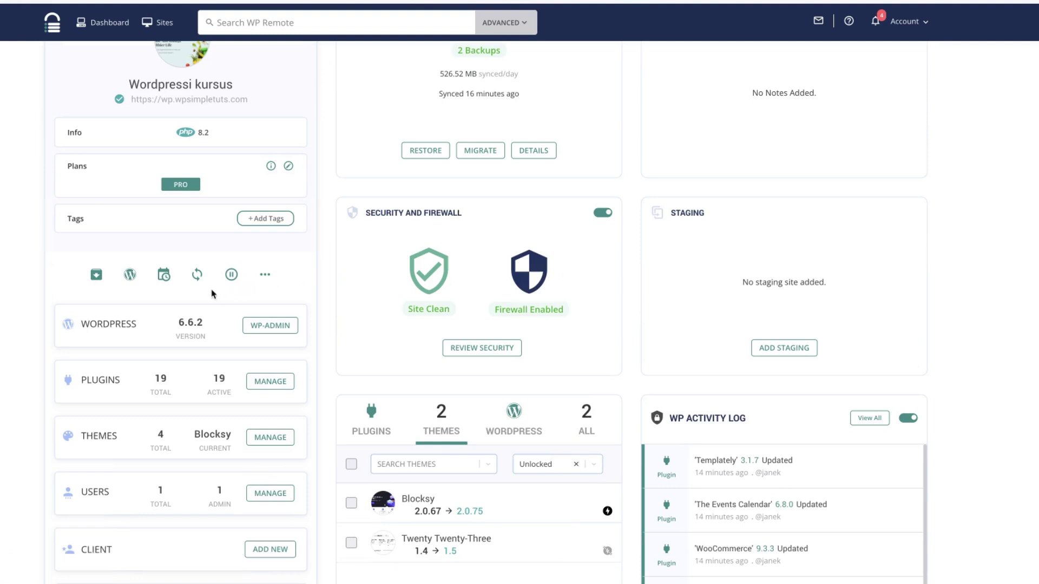
- Open the site's plugin management, select the Jetpack plugin and delete it using the Quick Delete method
scroll(213, 294, down, 2)
click(270, 312)
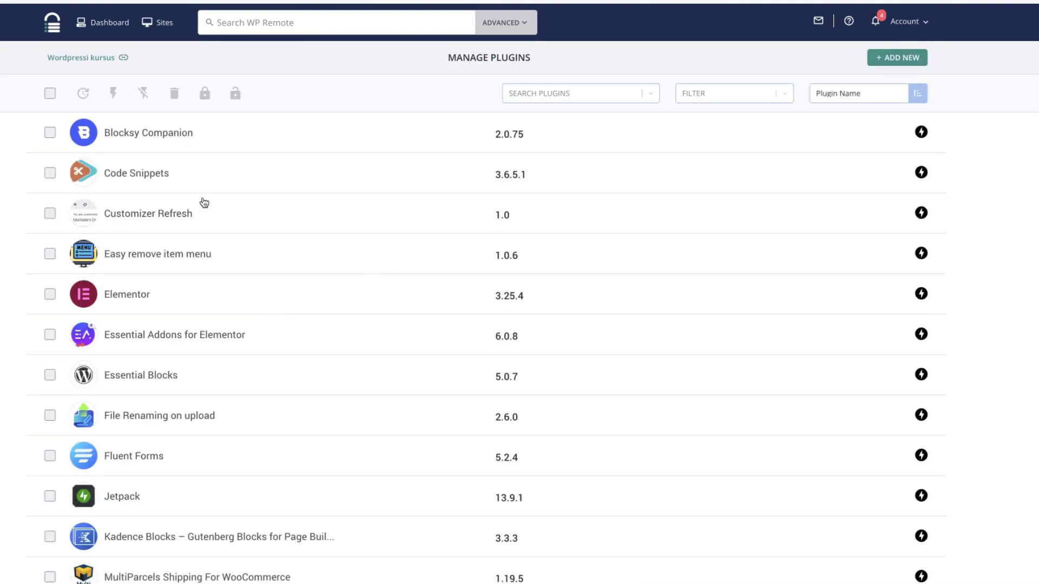
scroll(51, 203, down, 1)
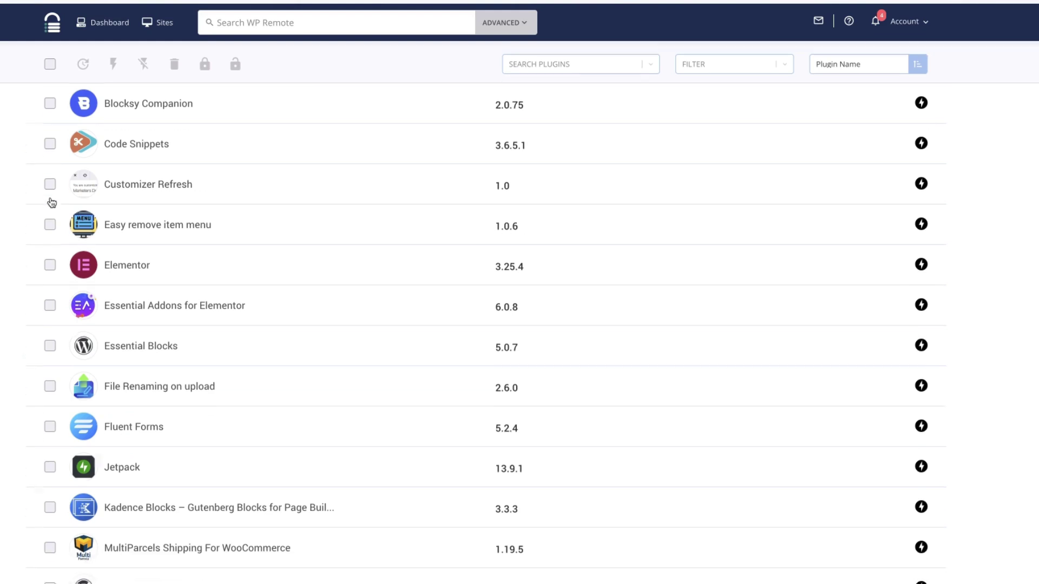
scroll(50, 204, down, 4)
click(50, 337)
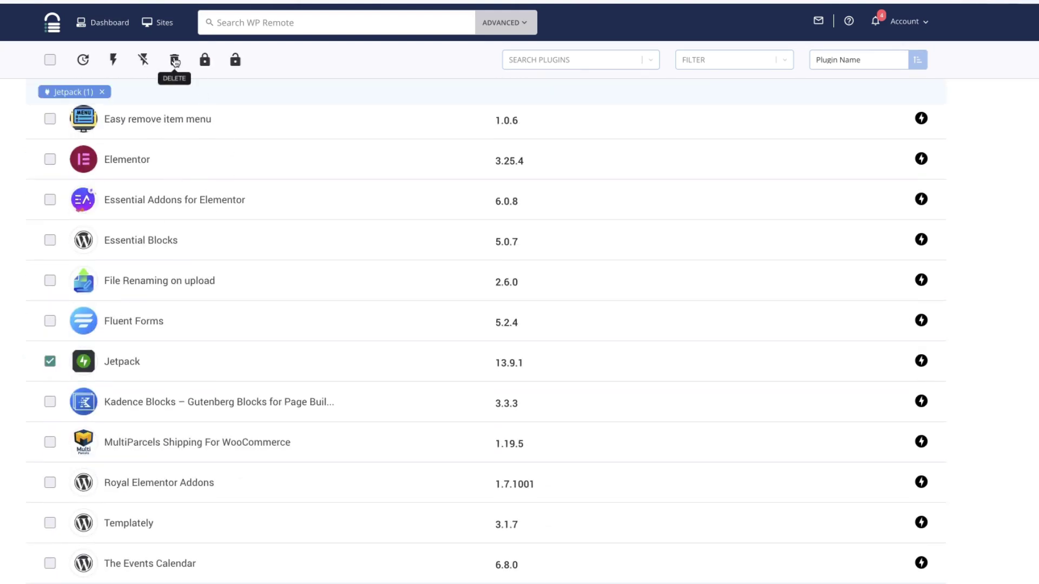
click(175, 61)
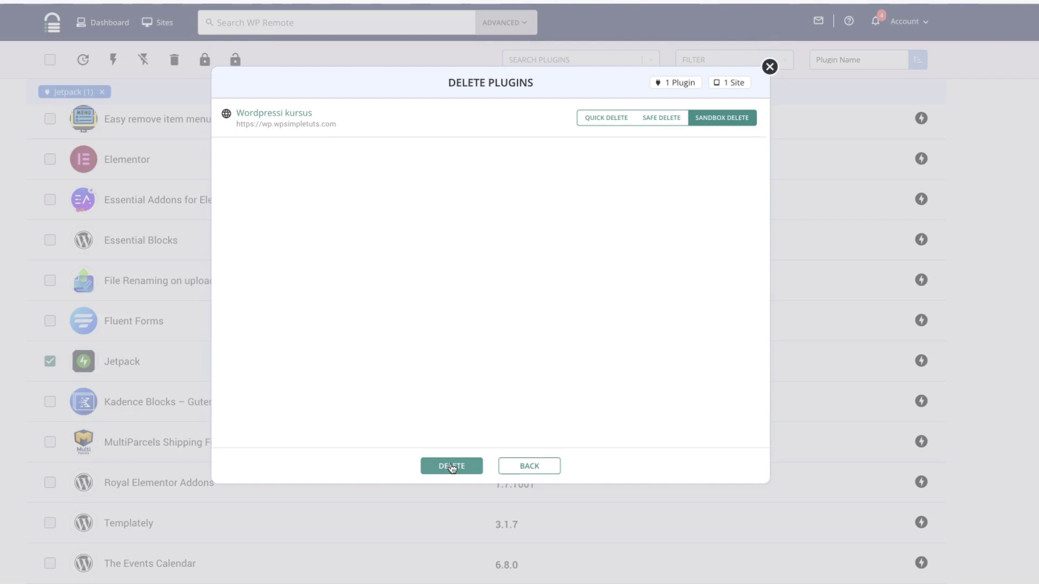
click(606, 117)
click(451, 466)
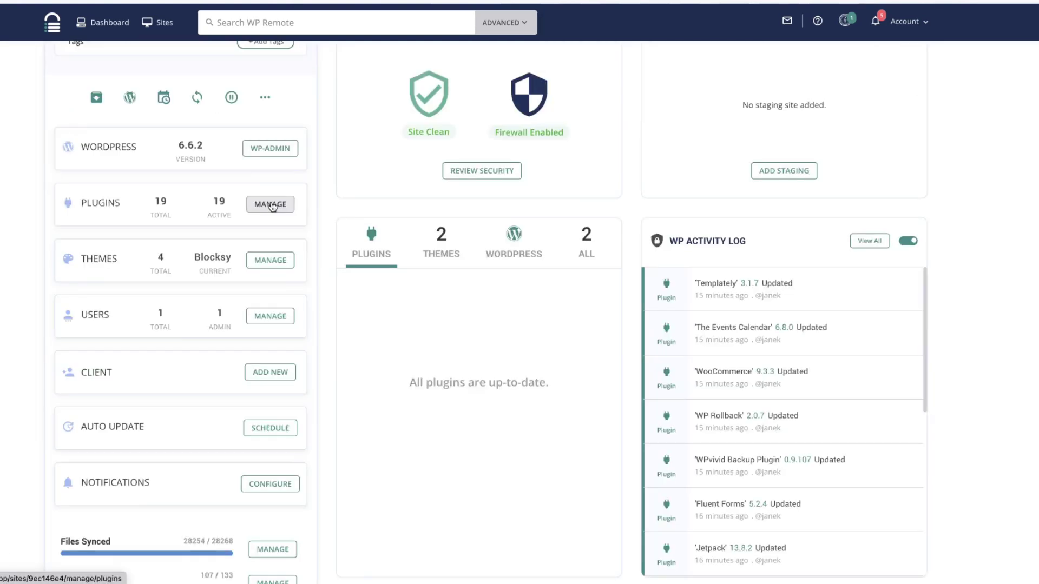
- Search for "tableberg" among the installable plugins and install Table Block by Tableberg on the site with Safe Install enabled
click(269, 204)
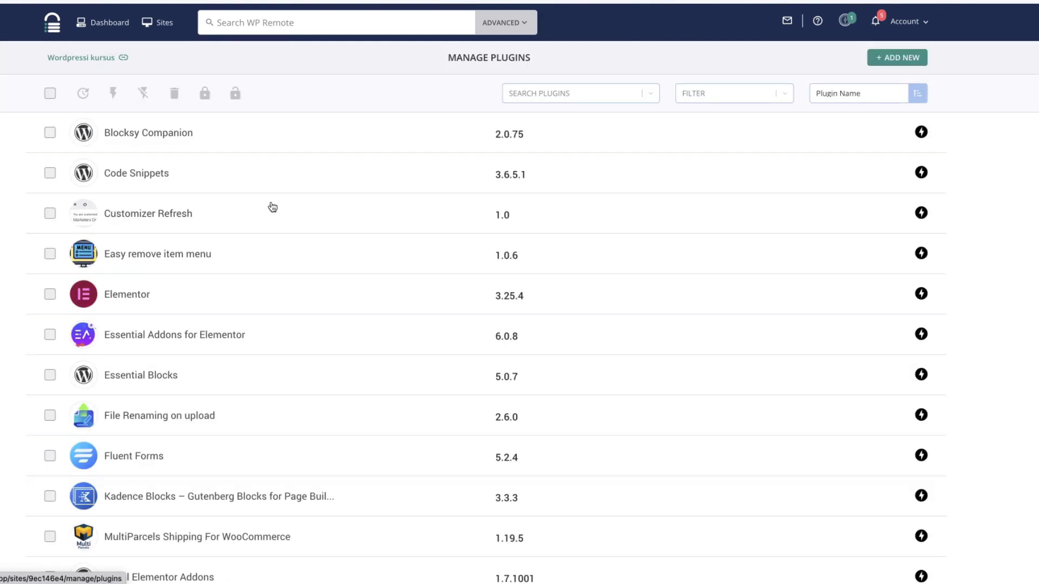
click(53, 173)
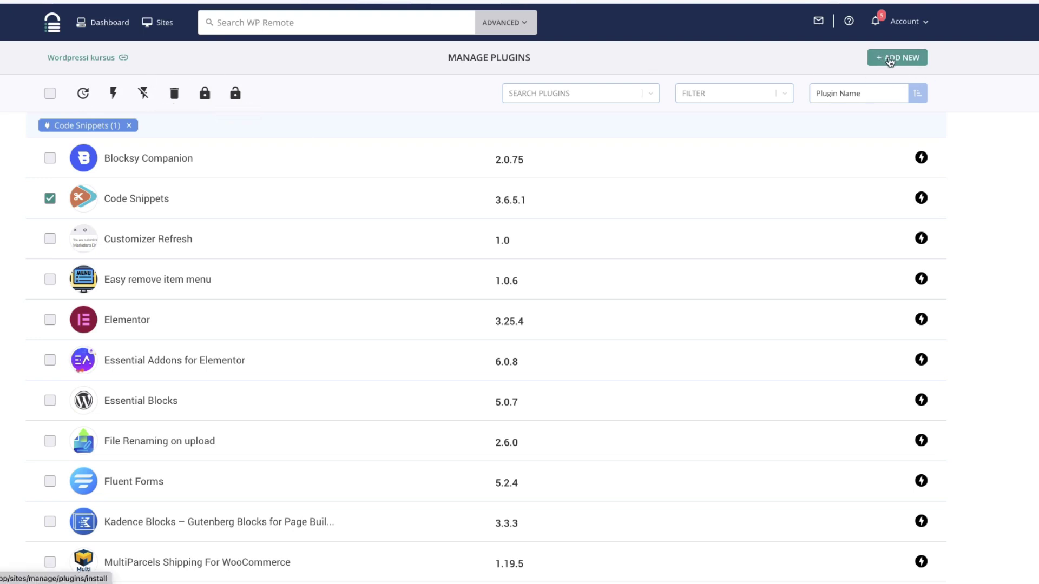
click(891, 60)
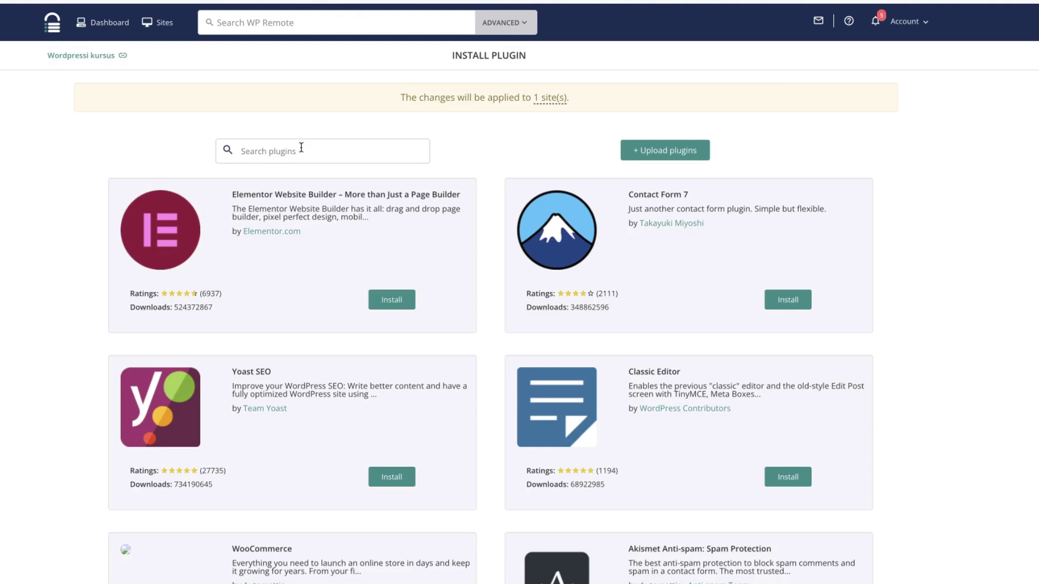
text(tableberg)
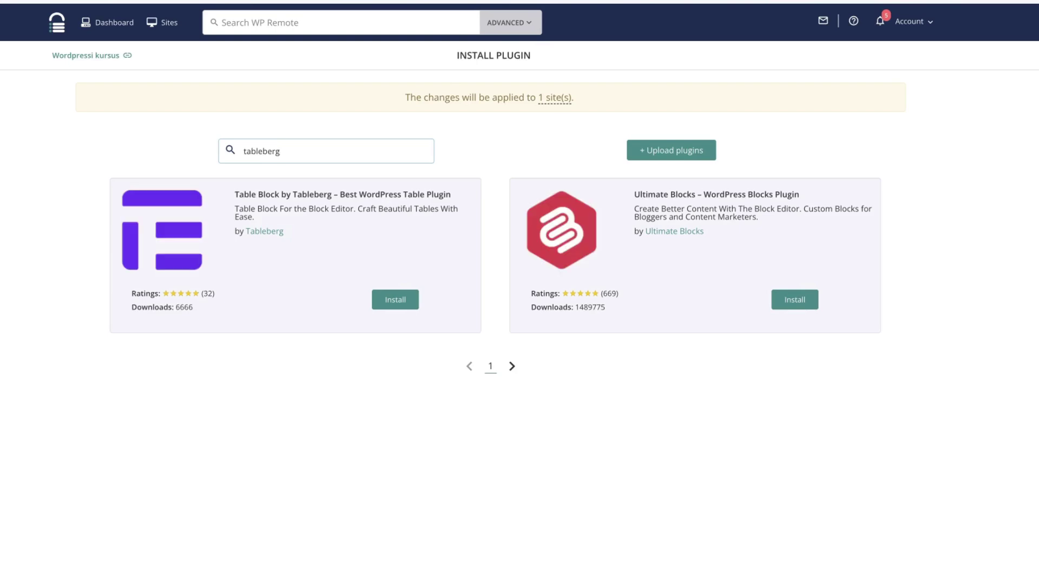
click(382, 302)
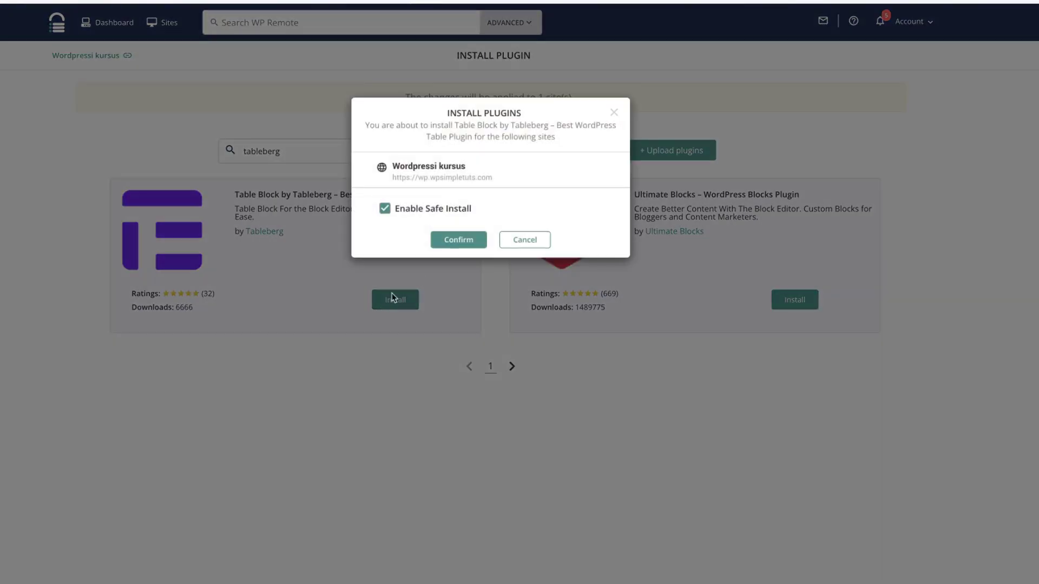
click(459, 240)
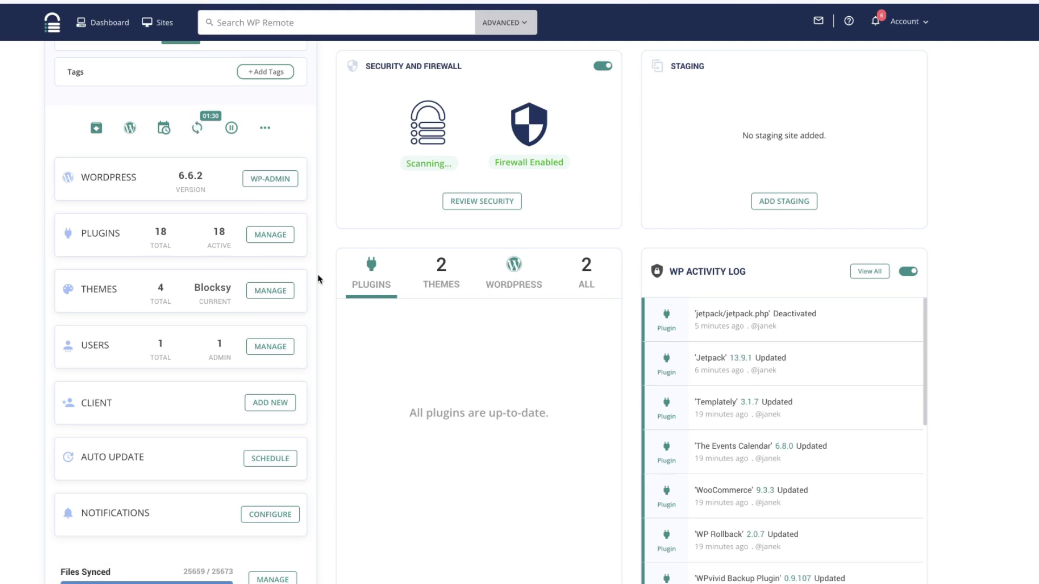
- Review the management options in the site overview and open the form for adding a client
scroll(318, 279, down, 2)
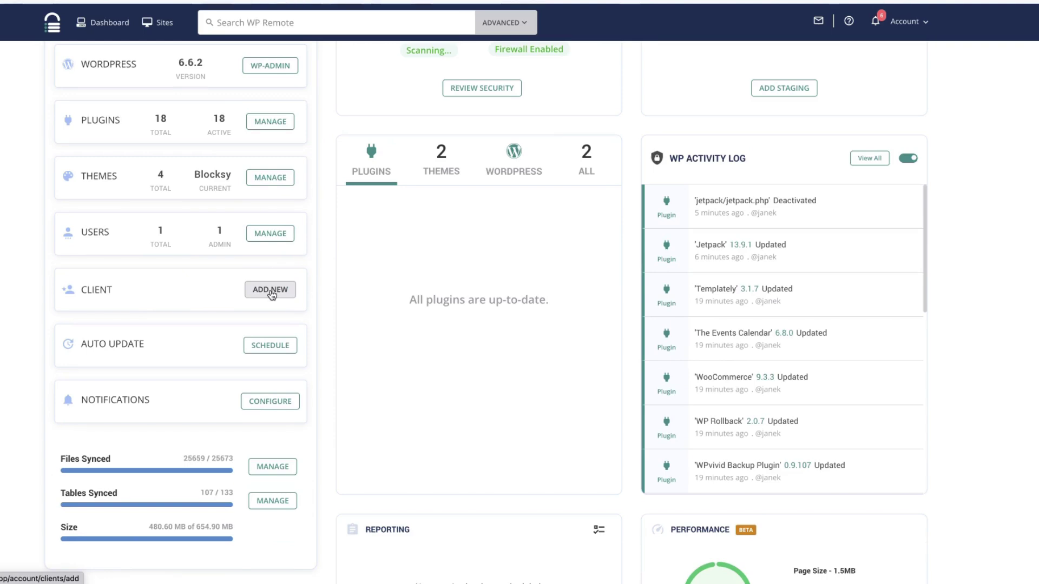
scroll(495, 260, up, 6)
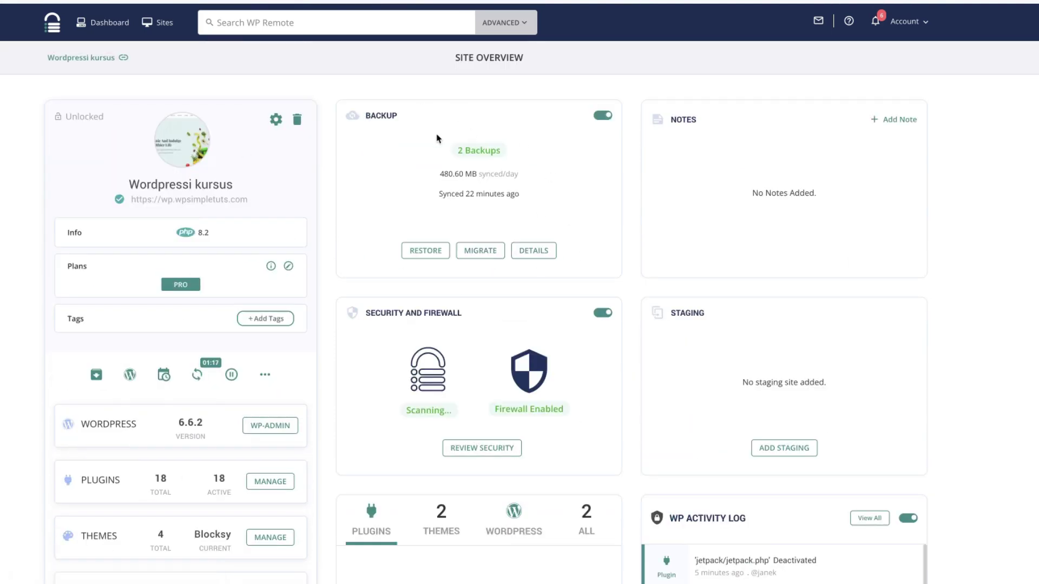
scroll(384, 269, down, 5)
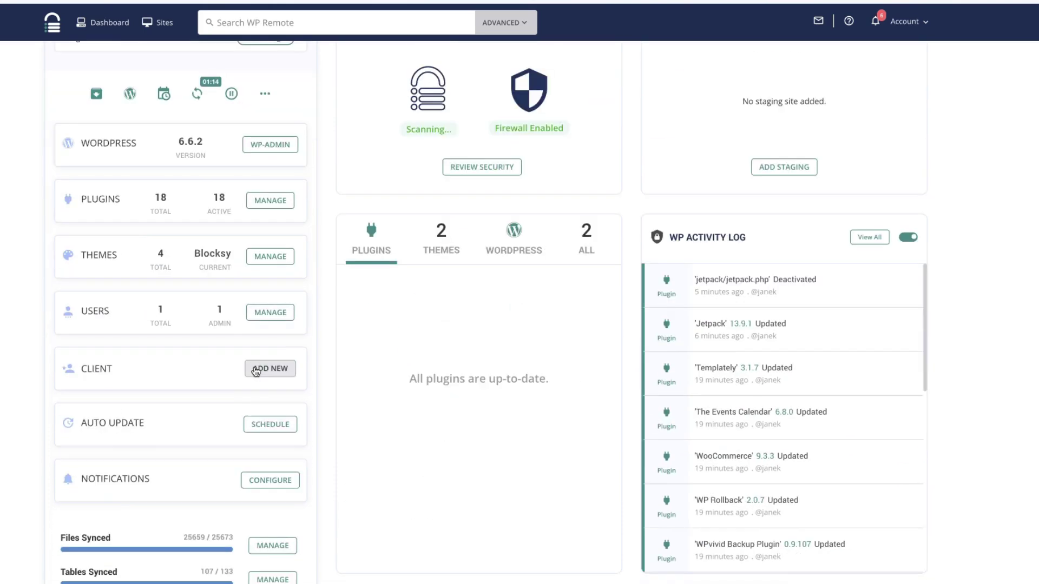
click(256, 370)
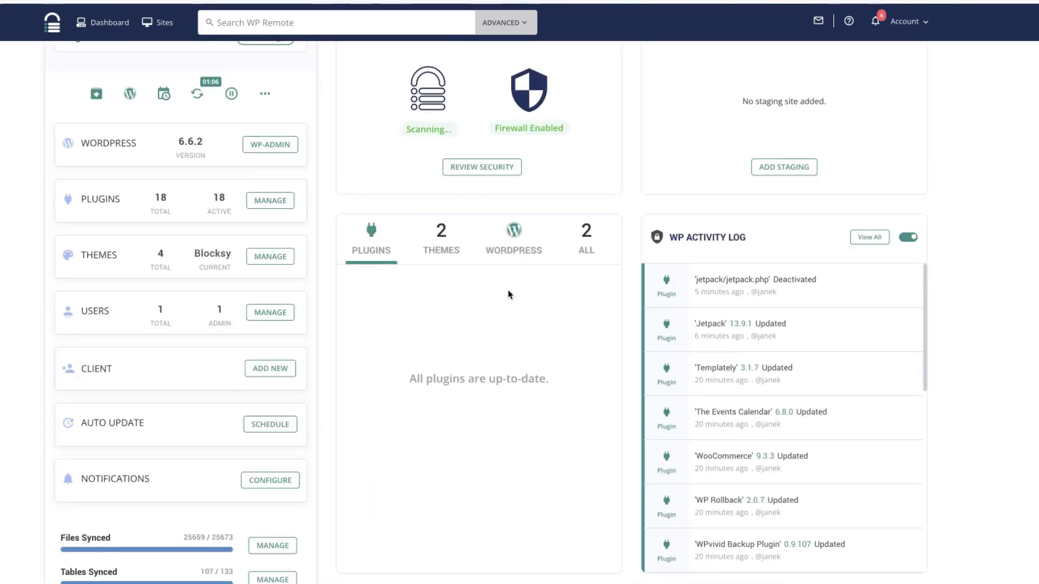
- Open a new auto-update schedule for the site and set it to start on 07.11.2024 at 03:00, repeating weekly
scroll(260, 309, down, 3)
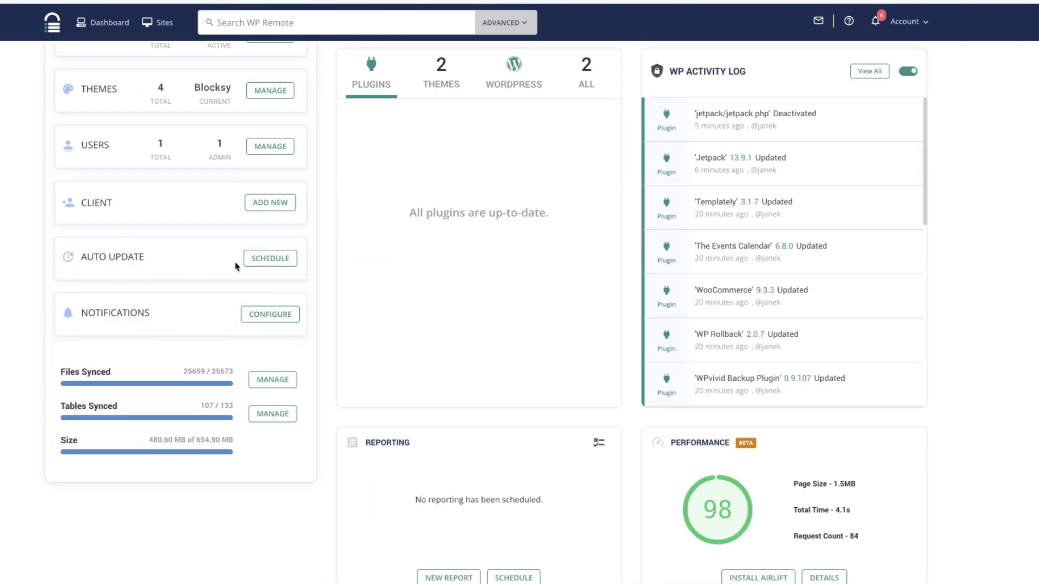
click(262, 262)
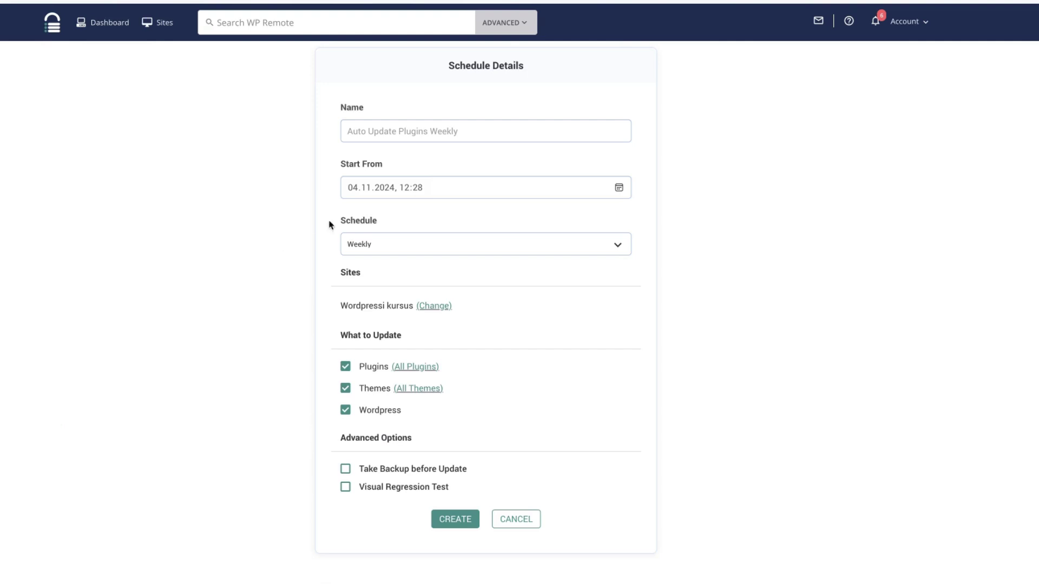
click(454, 132)
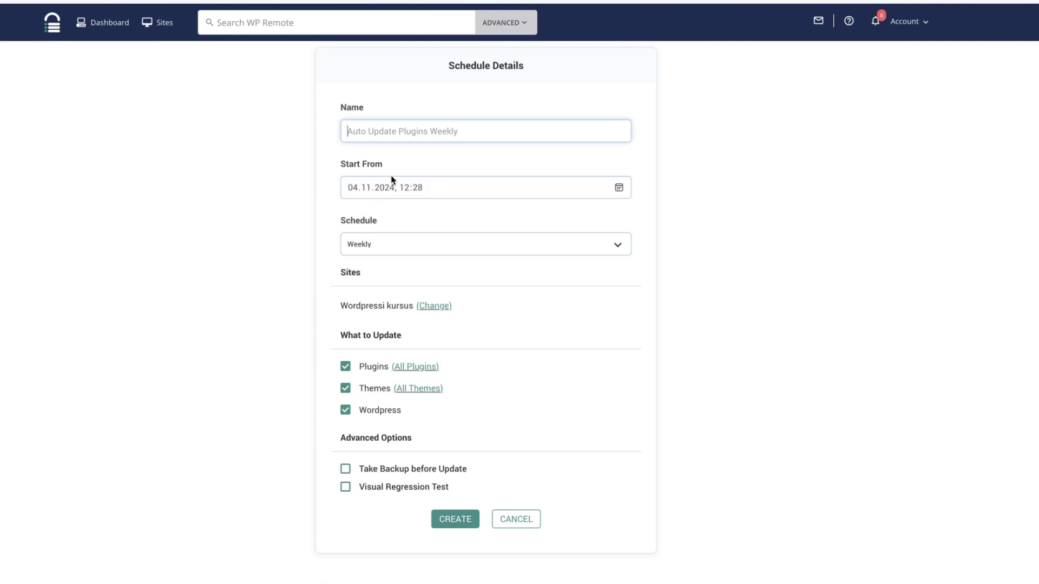
click(619, 191)
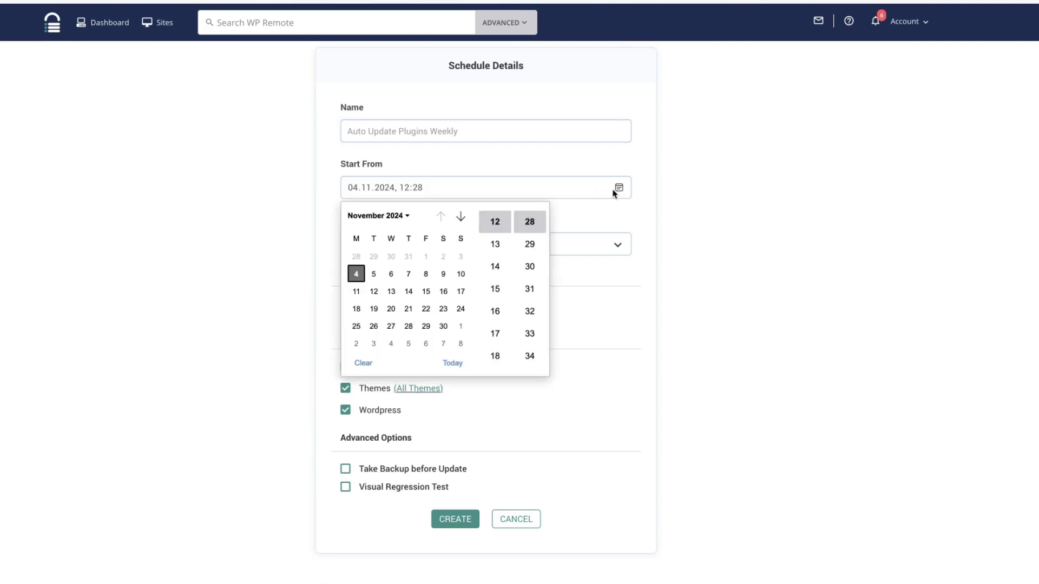
click(392, 275)
scroll(494, 247, down, 15)
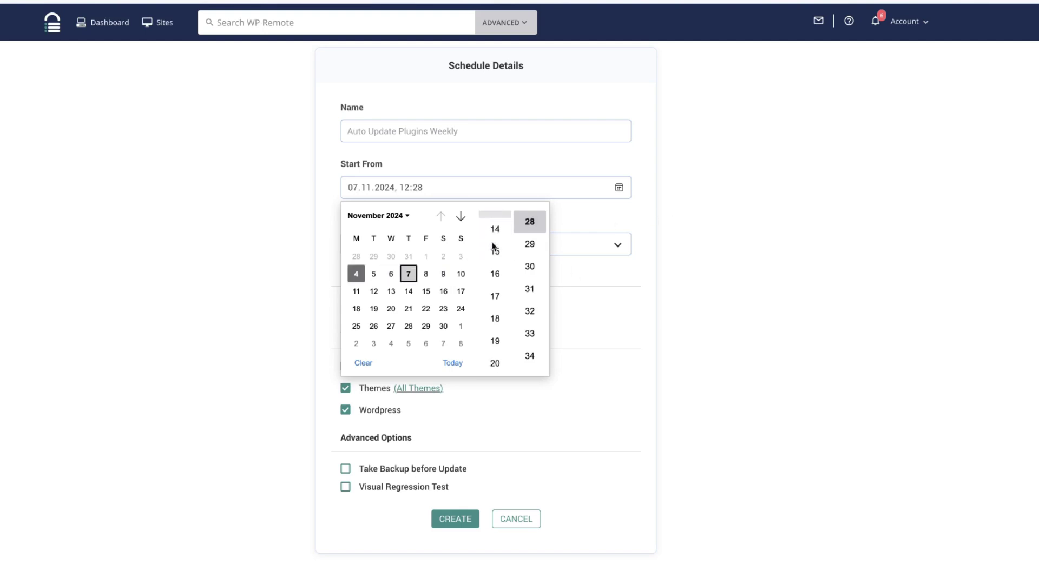
scroll(537, 263, up, 5)
click(536, 245)
click(417, 243)
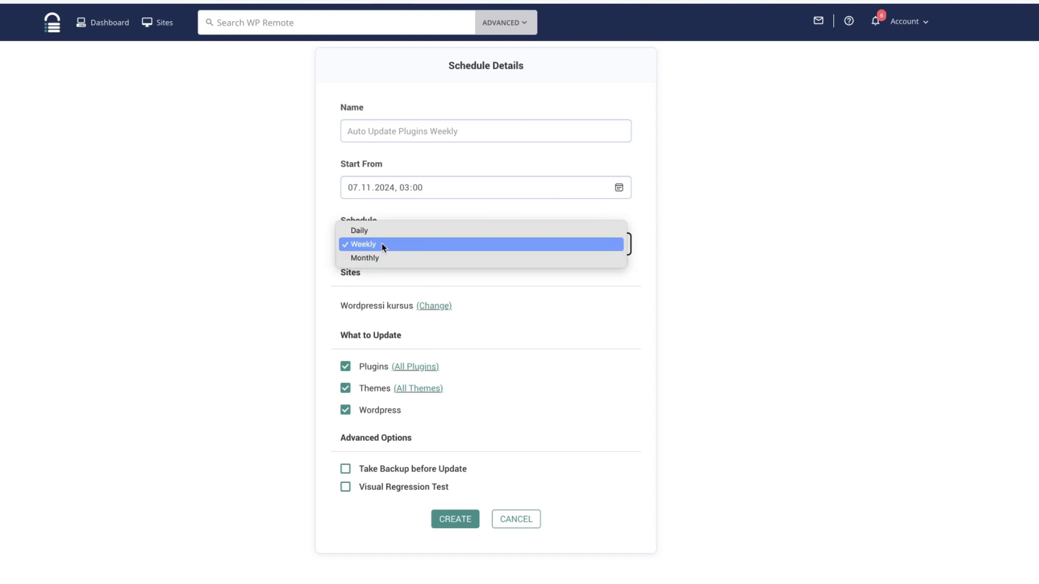
click(240, 267)
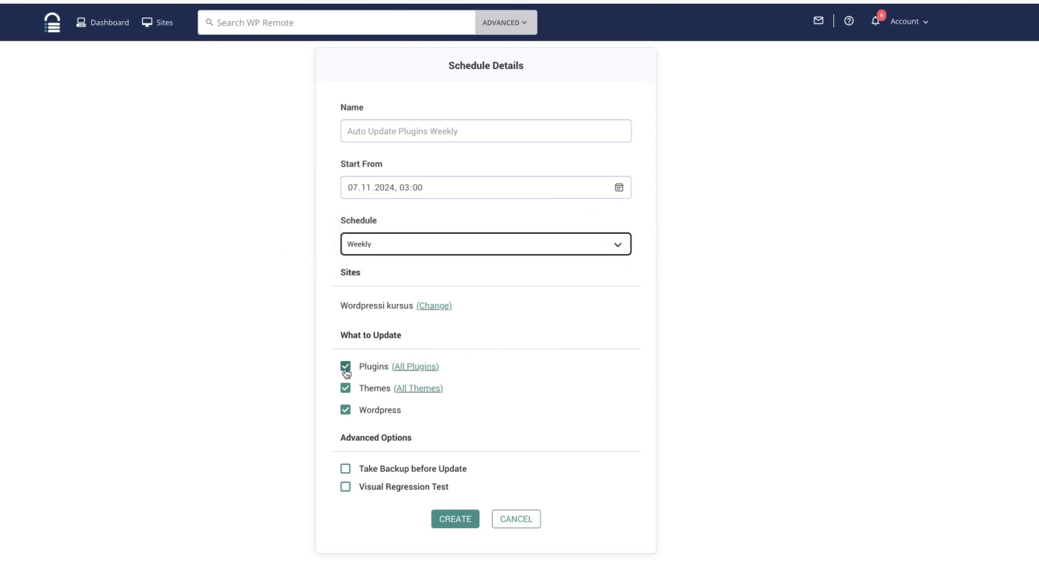
- Create the auto-update schedule as "Weekly backup" with Take Backup before Update and Visual Regression Test enabled
click(345, 470)
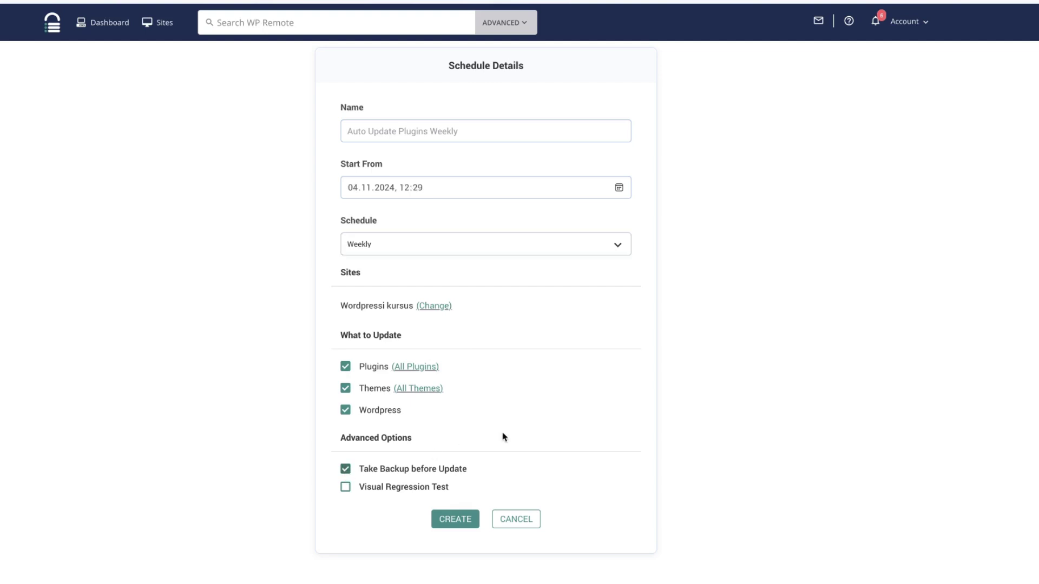
click(346, 487)
click(440, 521)
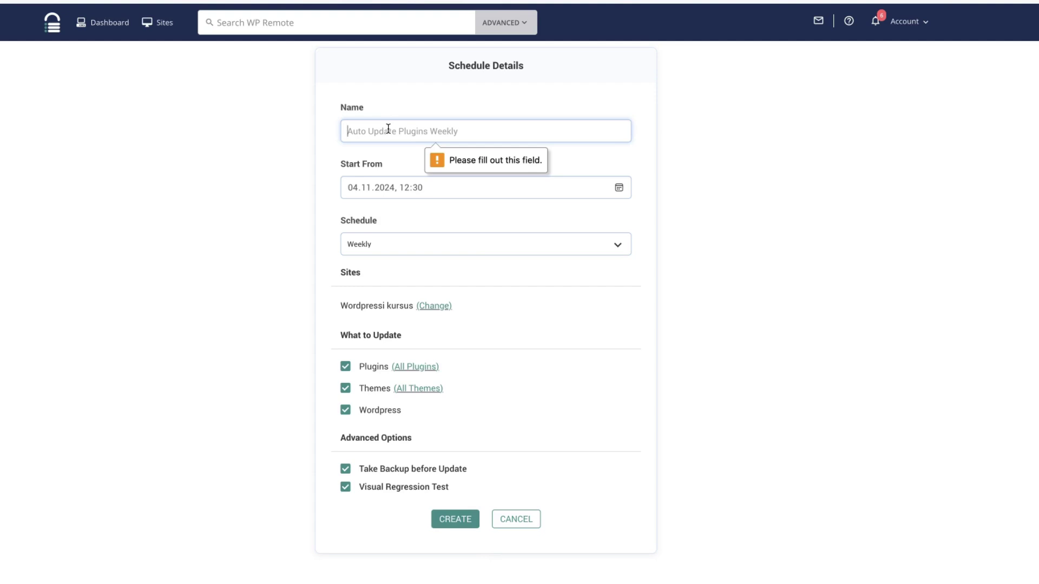
text(Weekly backup)
click(465, 519)
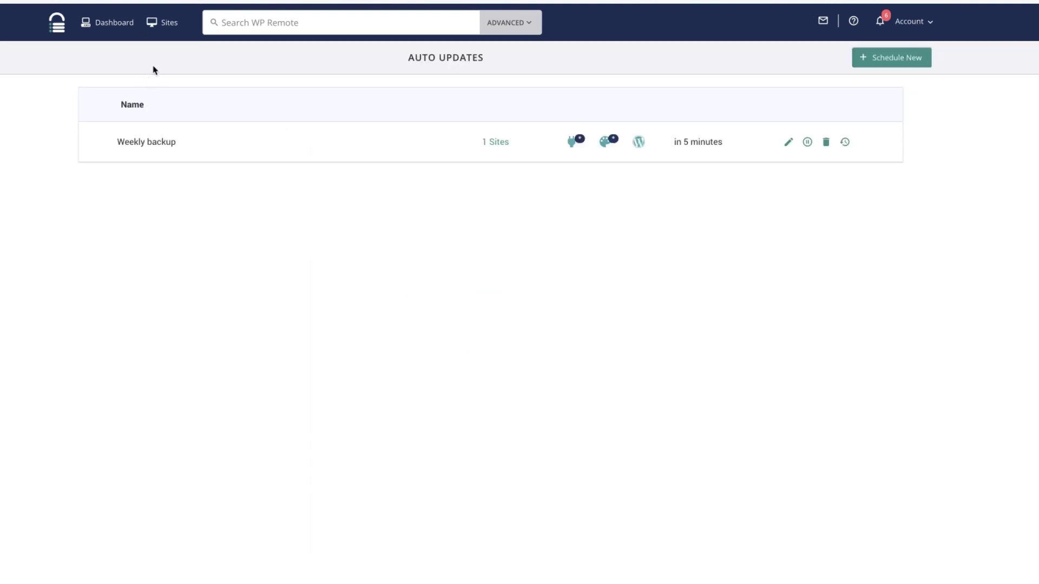
- Open the site's notification settings and examine the email and Slack options for backups, security and monitoring
click(165, 28)
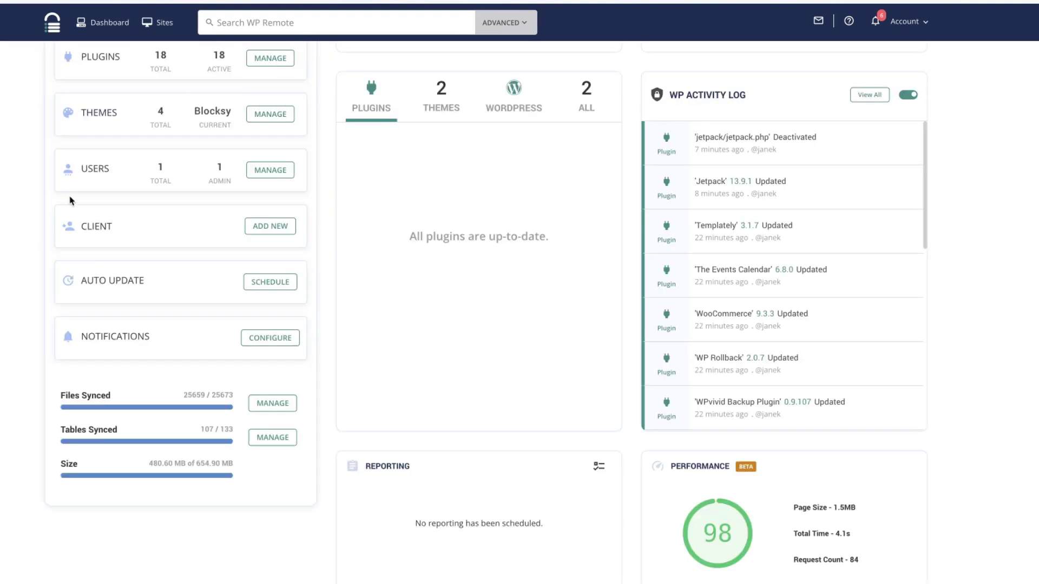
click(266, 341)
scroll(445, 202, up, 5)
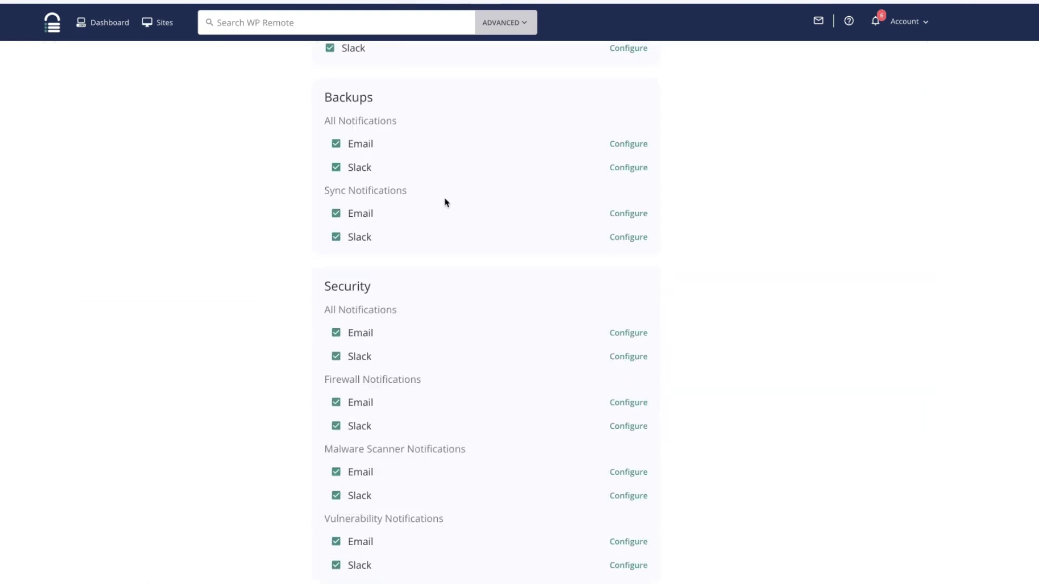
scroll(446, 203, down, 5)
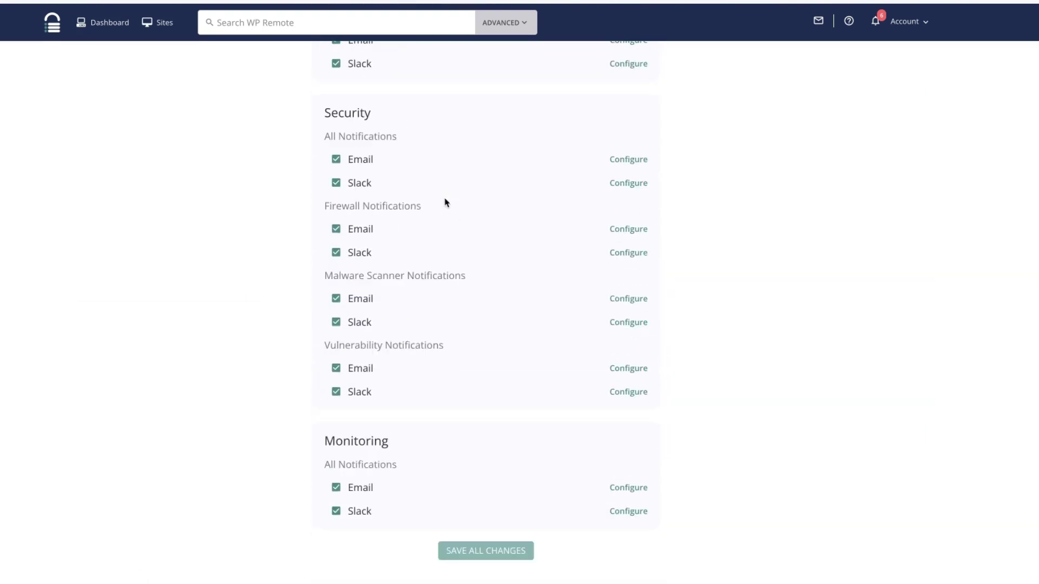
key(alt+Left)
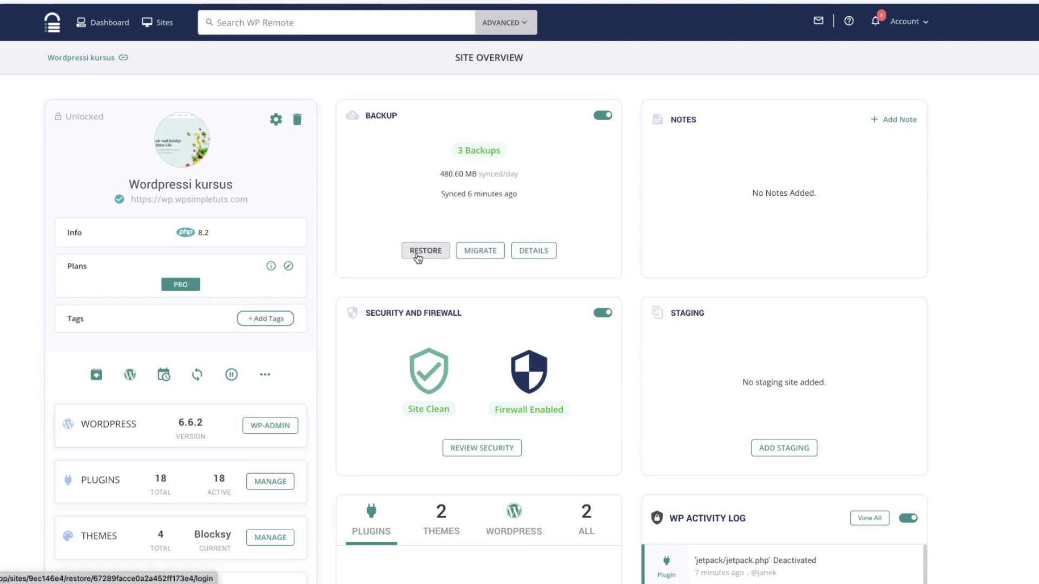
- Open the site's backup migration form and examine its destination, FTP, database and selective migration fields
click(484, 253)
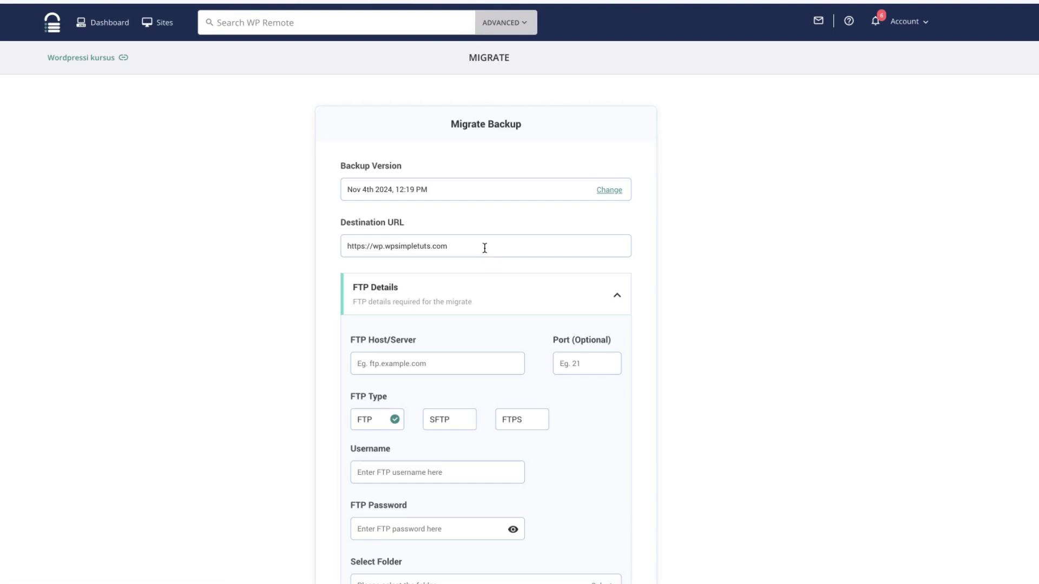
scroll(508, 241, down, 5)
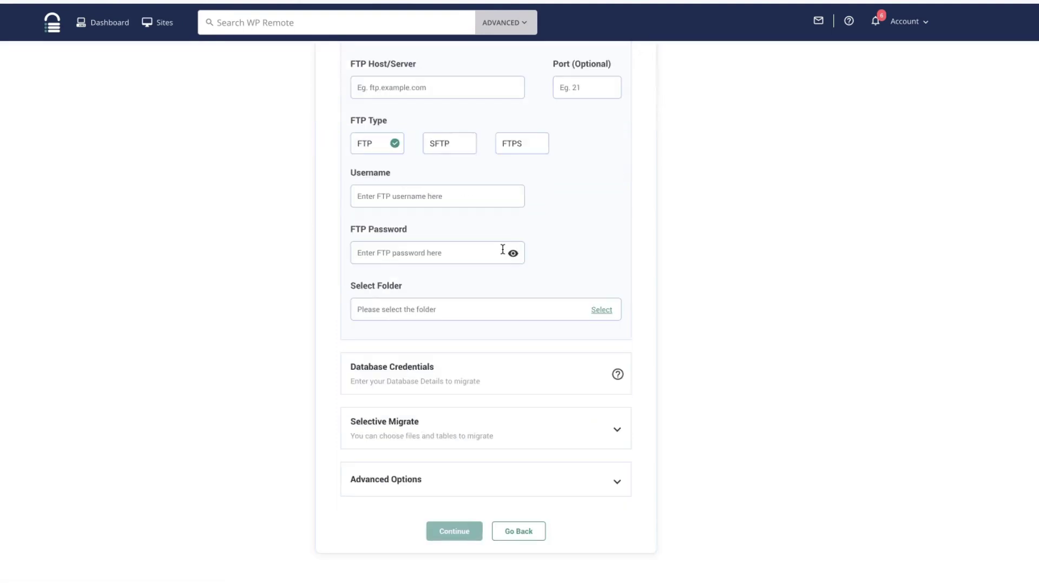
scroll(495, 373, up, 5)
scroll(496, 368, down, 5)
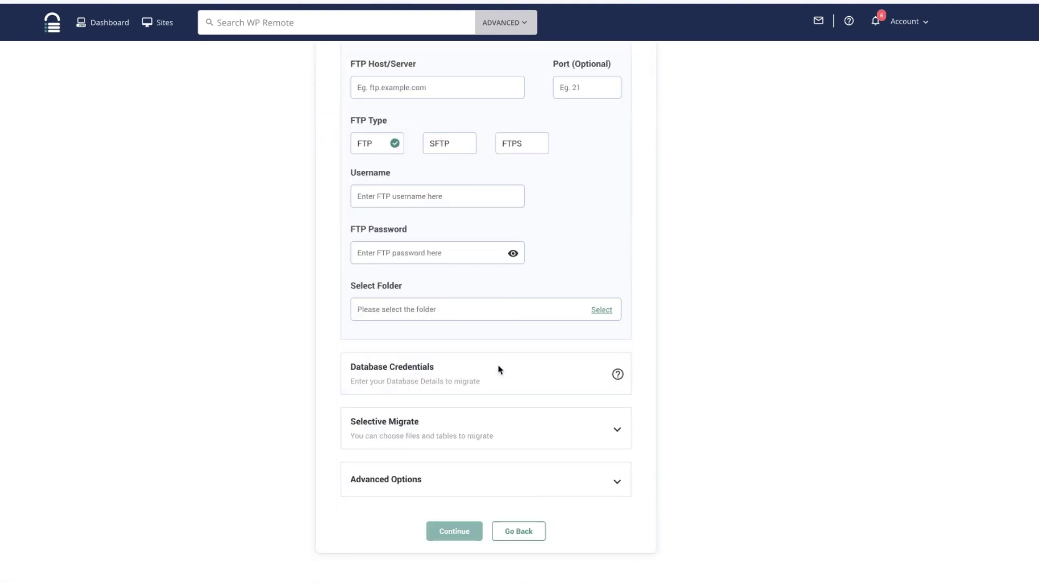
click(516, 532)
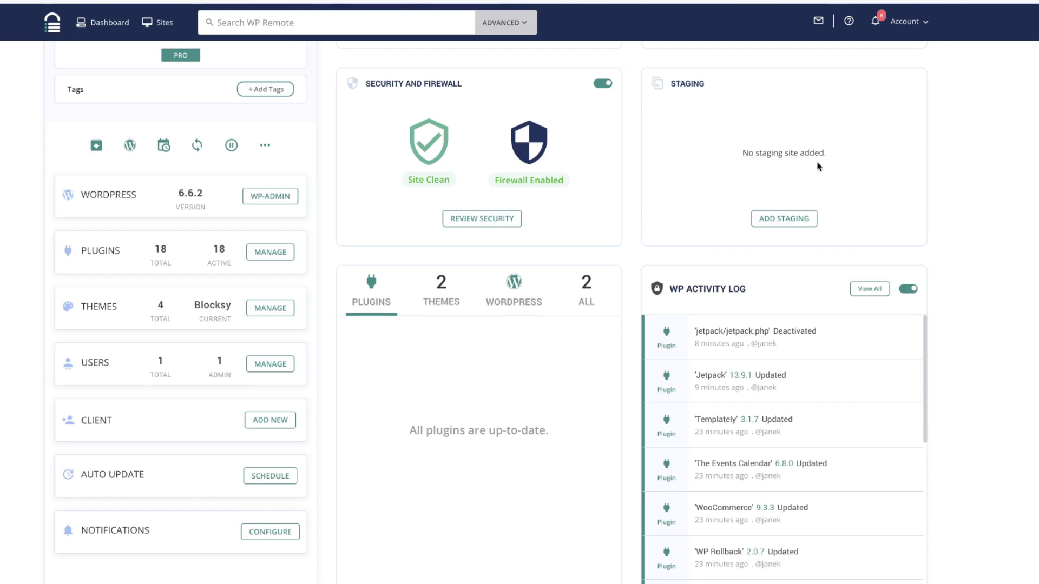
- Check the recent plugin events in the site's WP activity log
scroll(749, 128, down, 2)
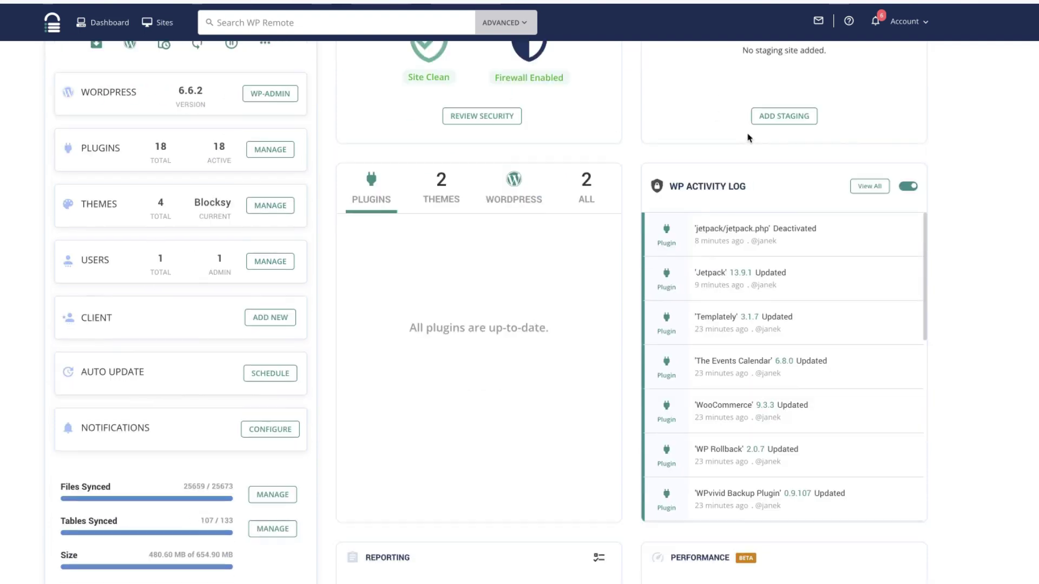
scroll(765, 268, down, 5)
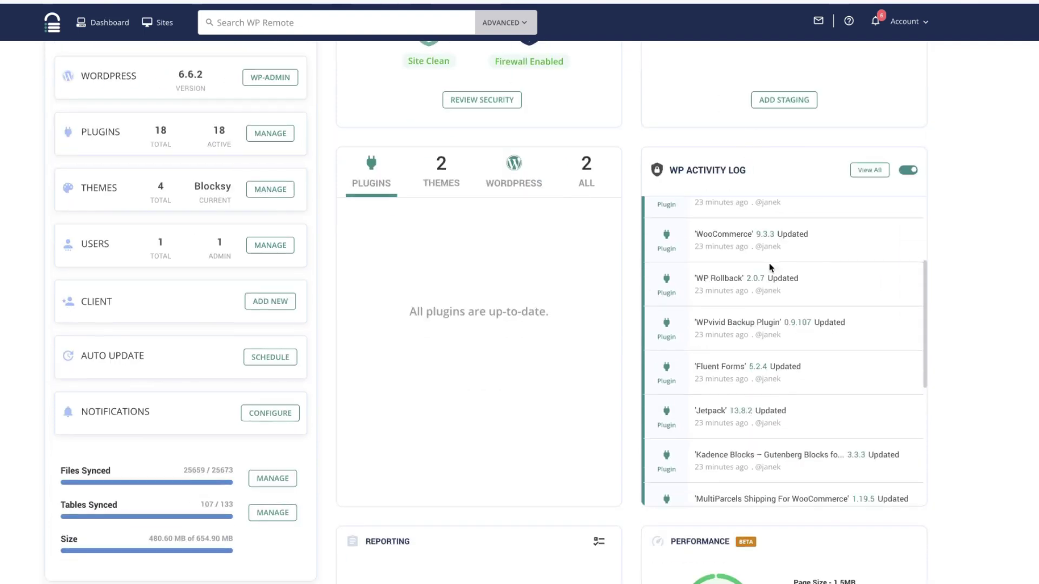
- Open a new report form for the site and examine its template, language, date and cover page settings
scroll(951, 389, down, 7)
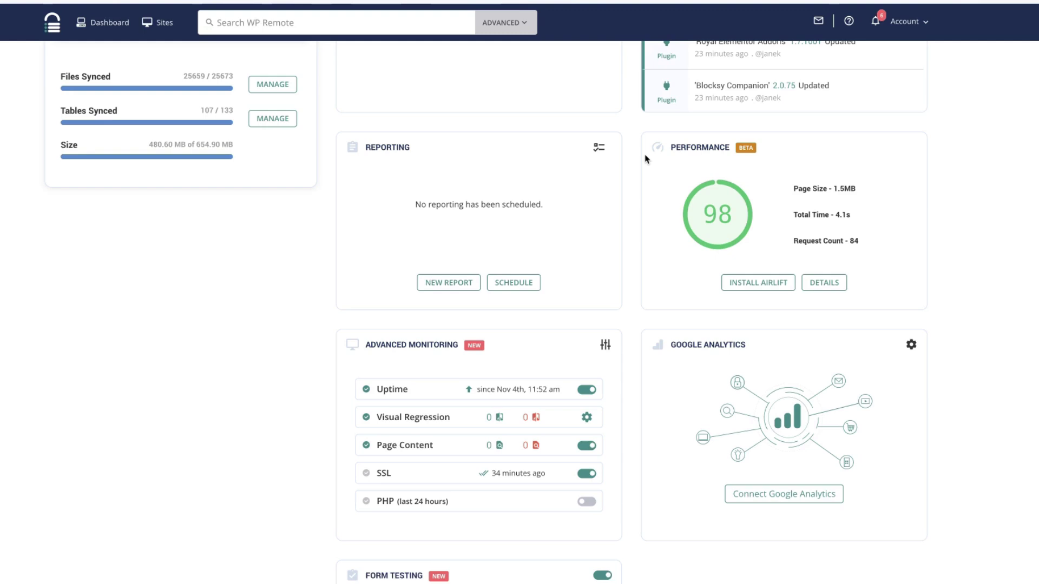
click(446, 282)
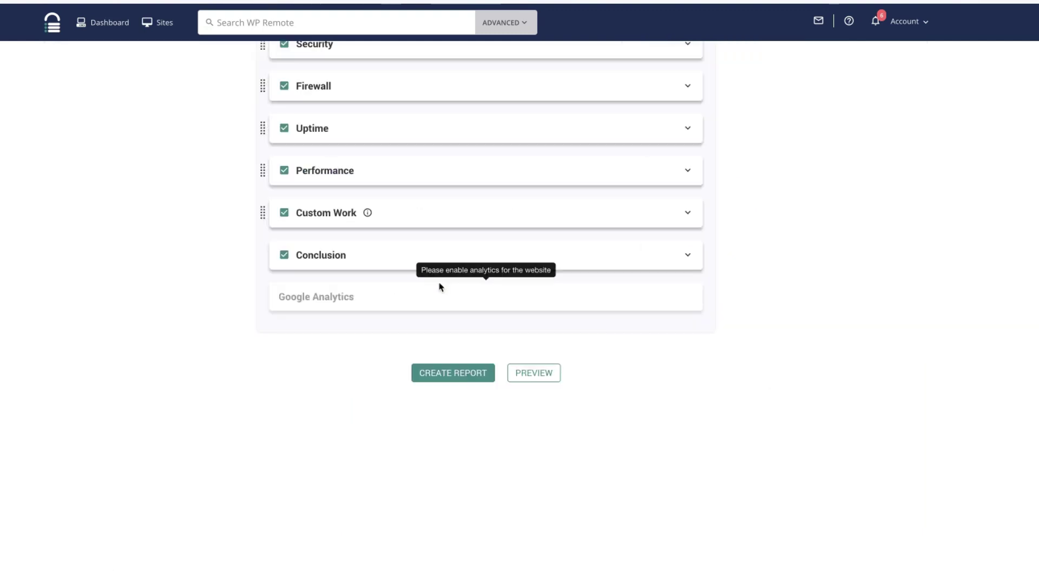
scroll(436, 284, up, 5)
scroll(433, 285, up, 8)
scroll(168, 179, down, 1)
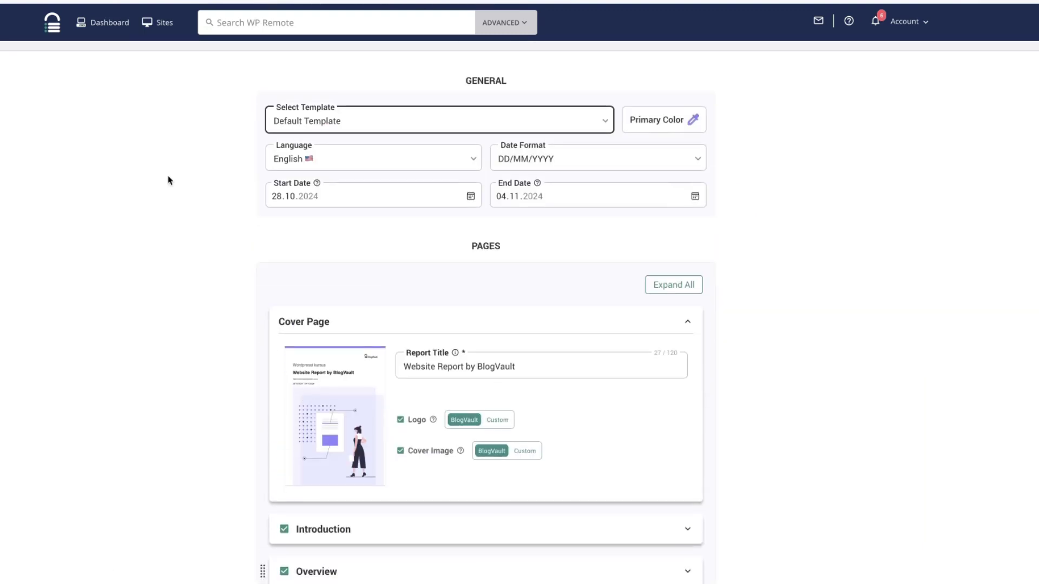
scroll(168, 181, down, 1)
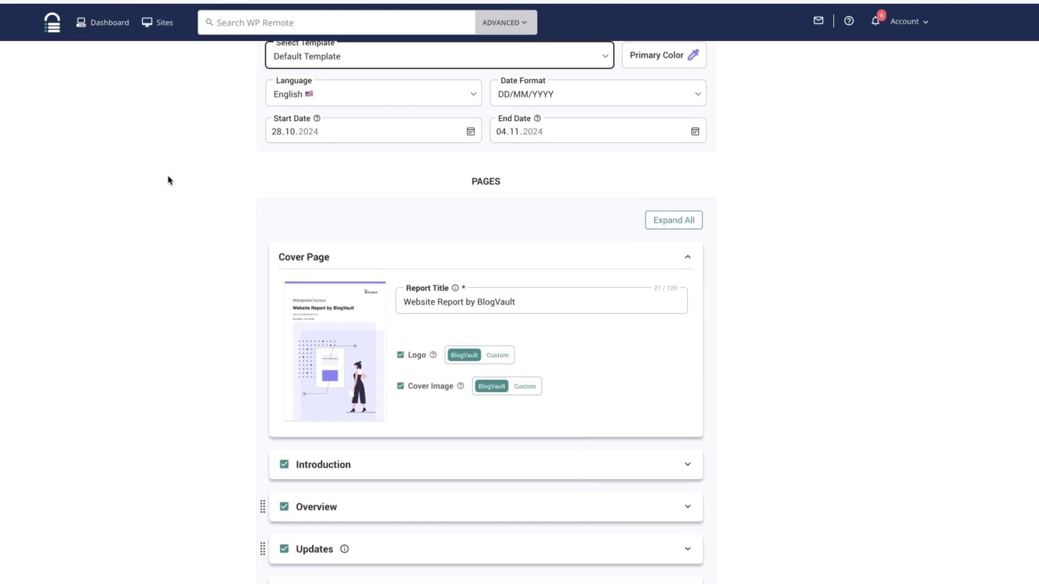
scroll(518, 106, down, 5)
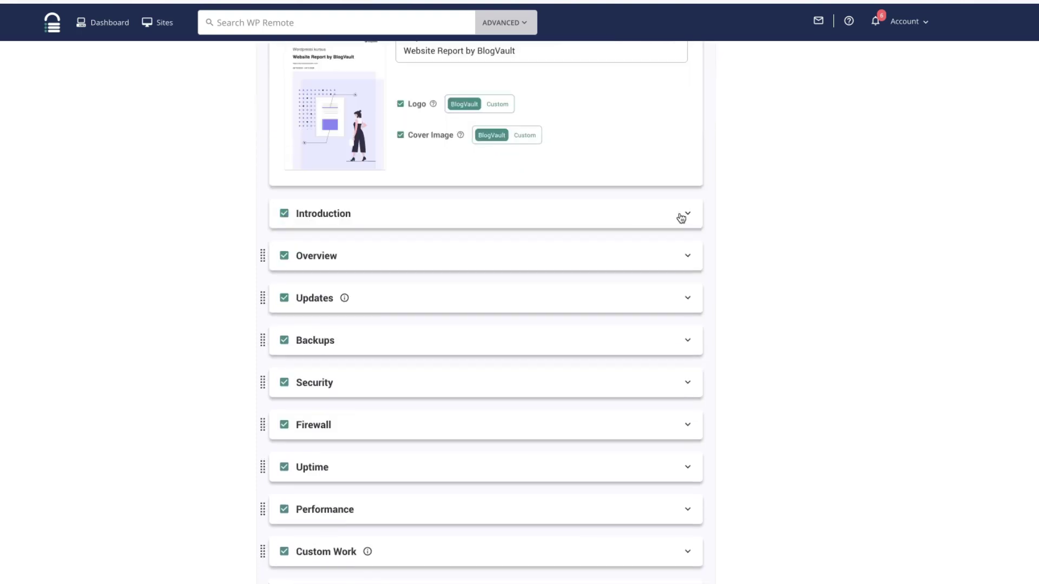
- Examine the report's Introduction and Overview page settings and the remaining list of report pages
click(682, 216)
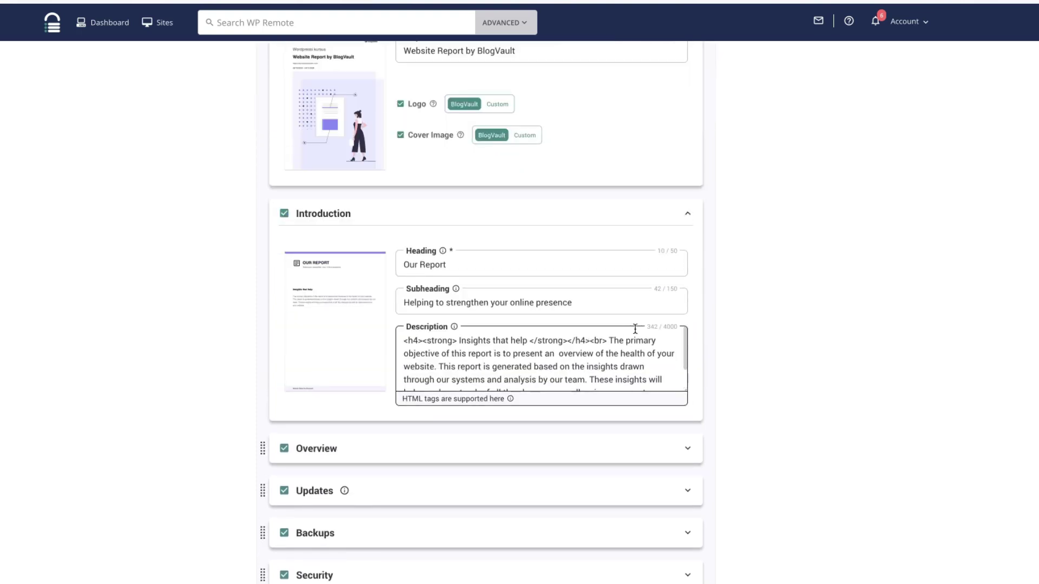
click(688, 213)
click(680, 259)
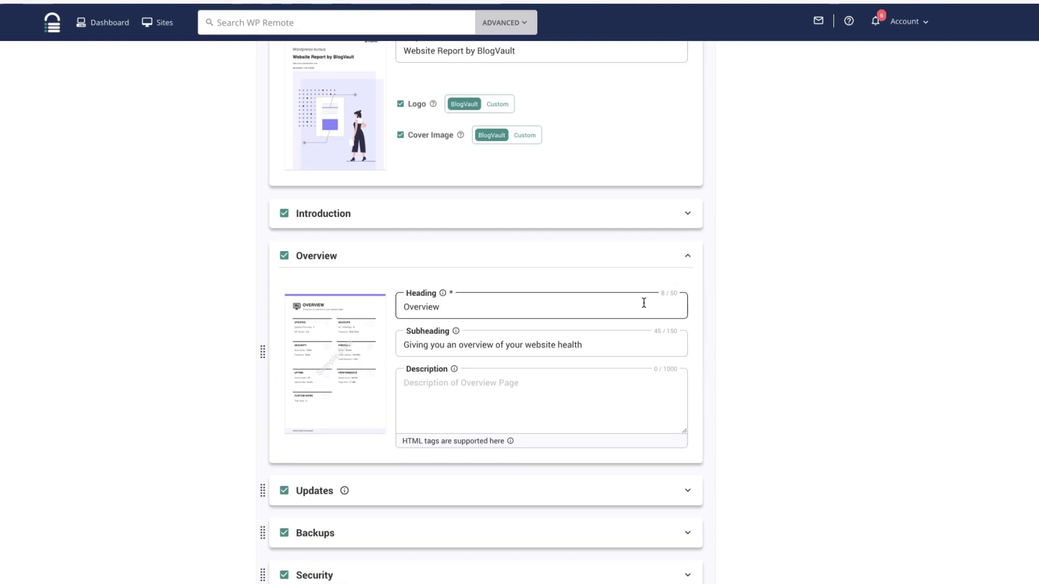
click(689, 253)
scroll(772, 292, down, 2)
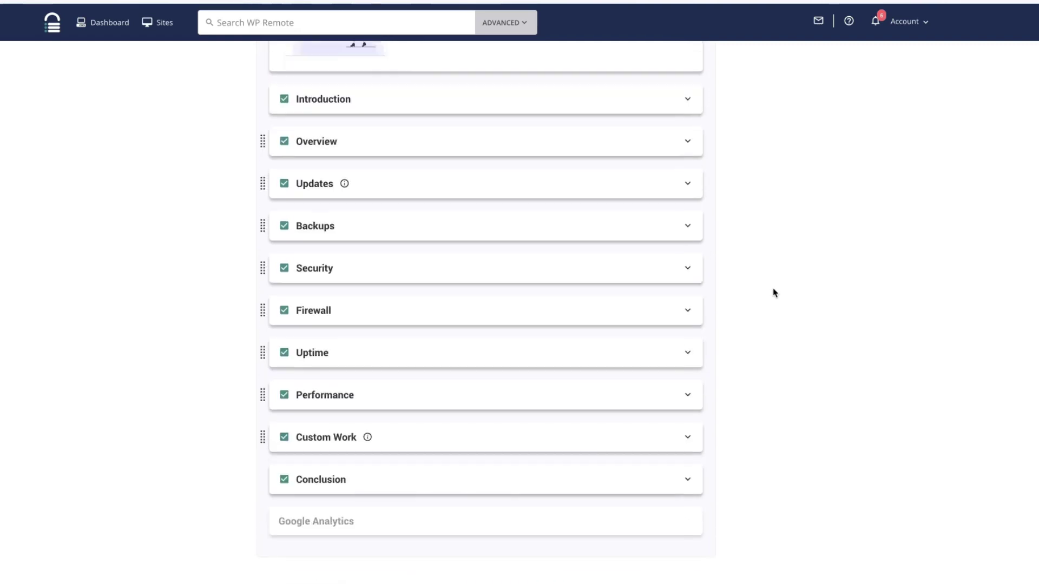
scroll(754, 292, up, 2)
scroll(640, 308, down, 3)
scroll(643, 309, down, 1)
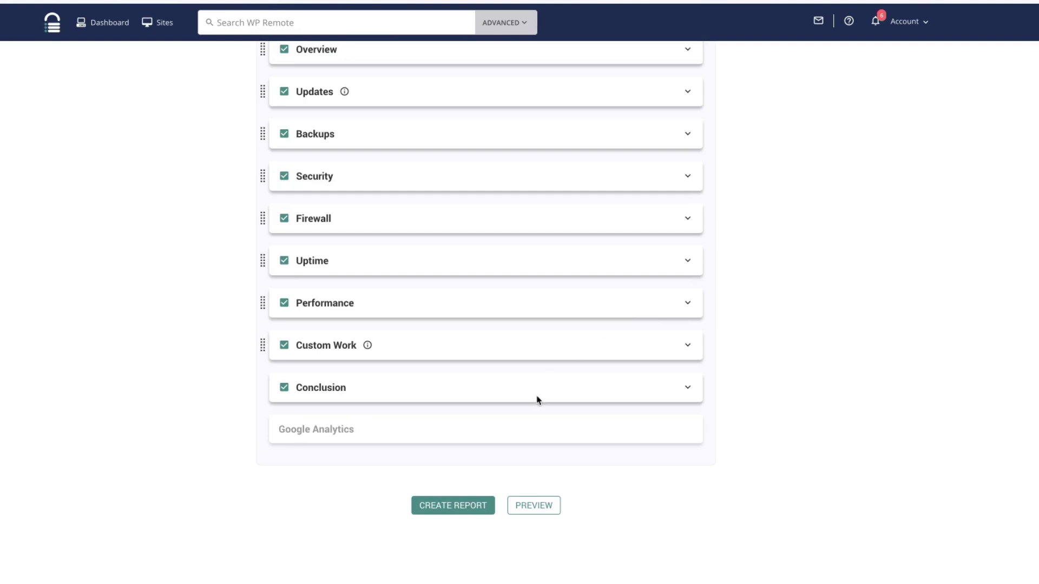
- Create the website report with the default template and all available pages, and download it as a PDF
scroll(562, 366, down, 2)
click(452, 371)
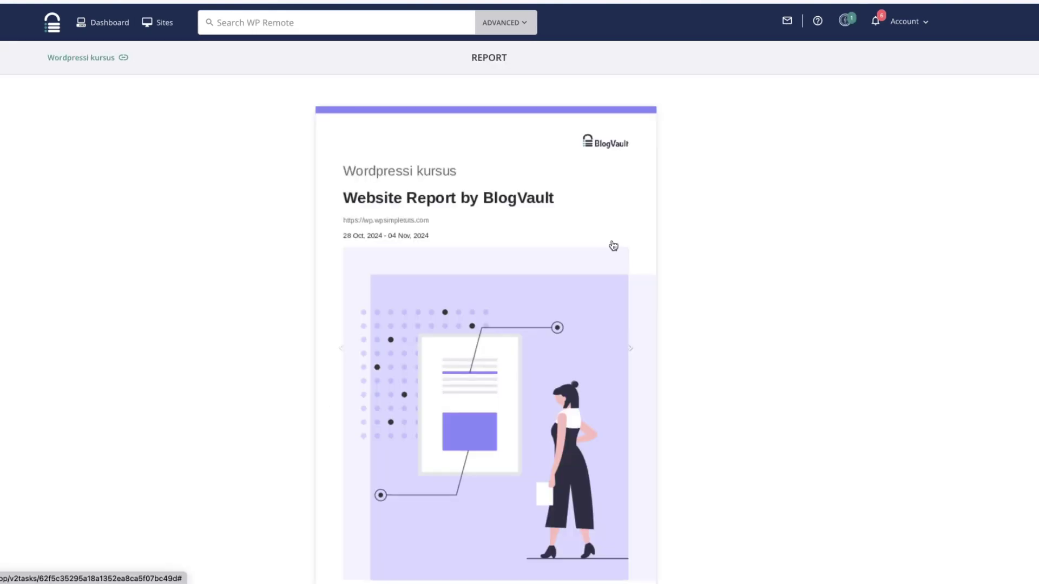
scroll(608, 247, down, 1)
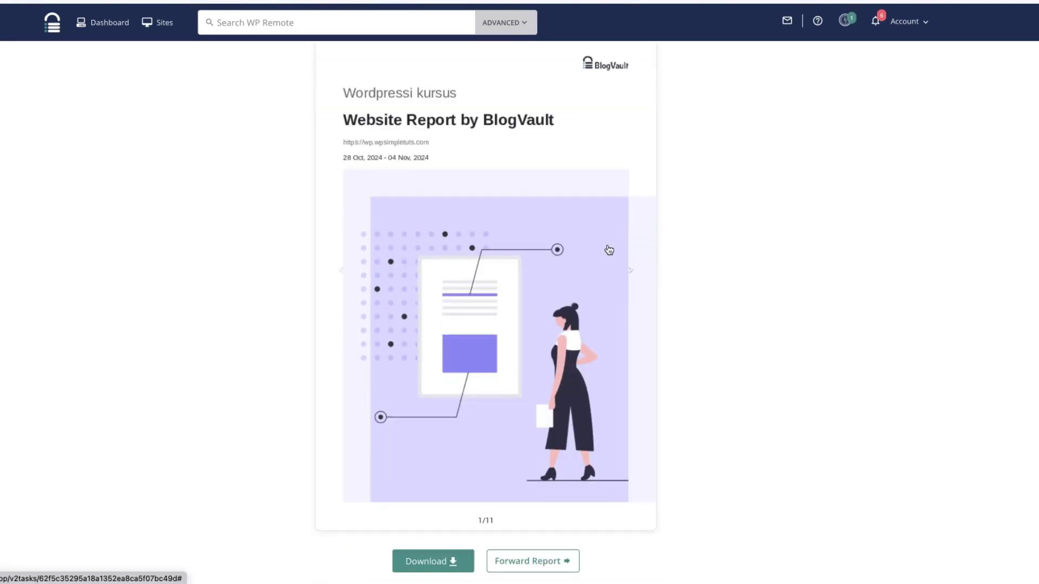
click(422, 561)
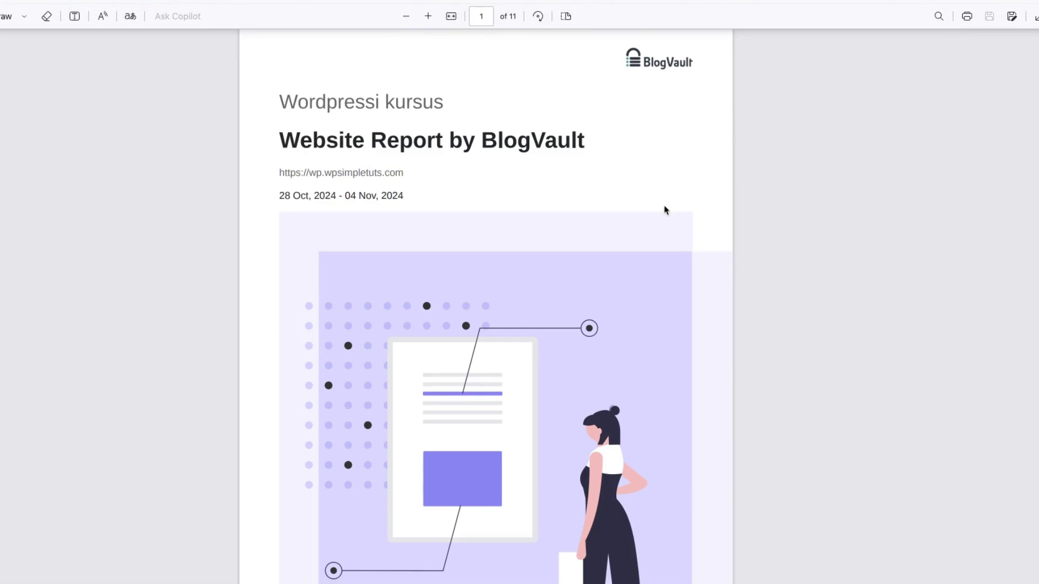
- Read through the downloaded report PDF and open the option to forward the report
scroll(665, 210, down, 15)
scroll(666, 211, down, 20)
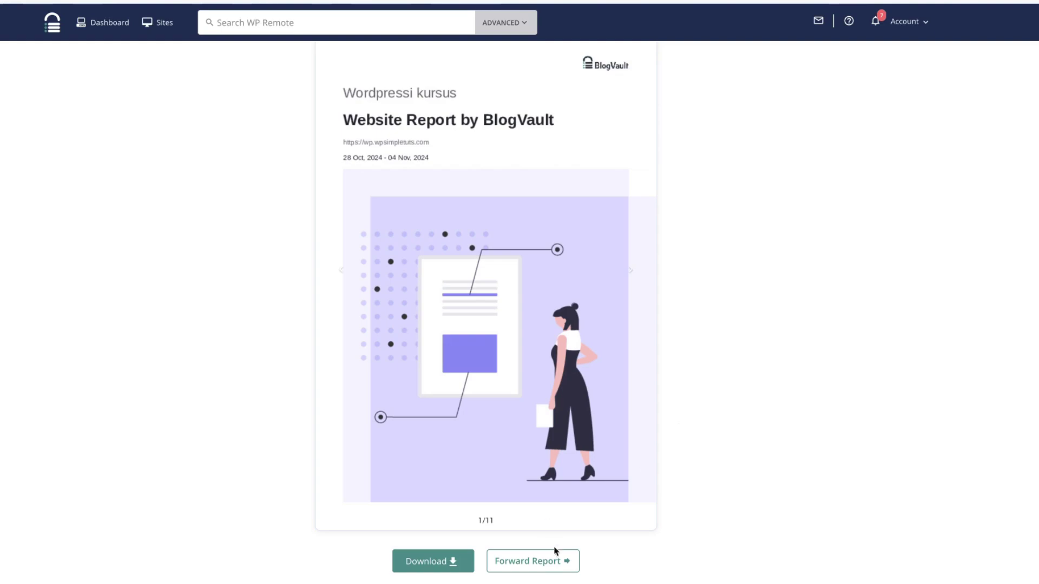
click(560, 561)
click(517, 379)
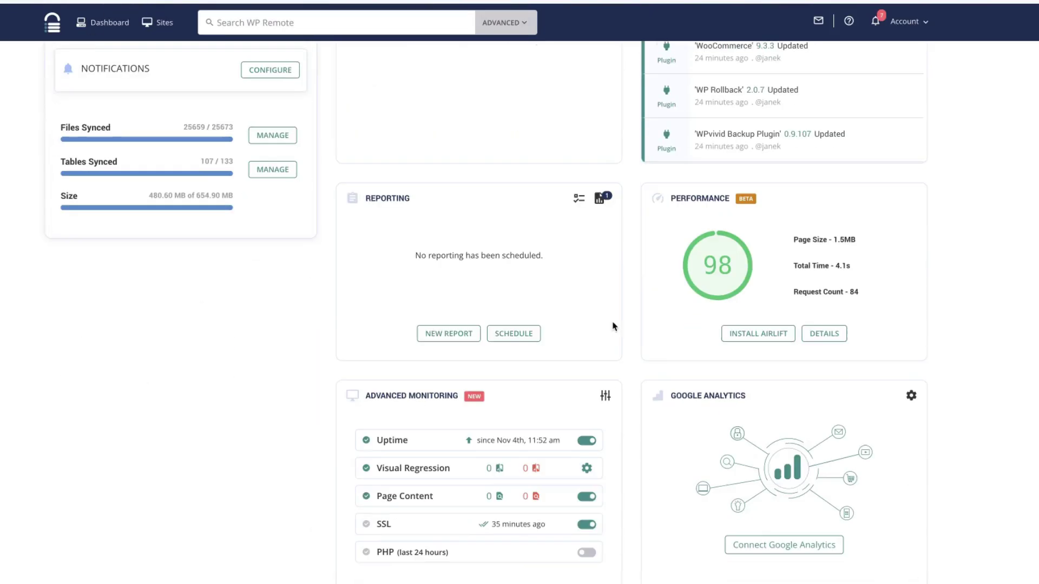
- Open the site's report scheduling form and examine its interval, email and page settings
scroll(613, 326, down, 2)
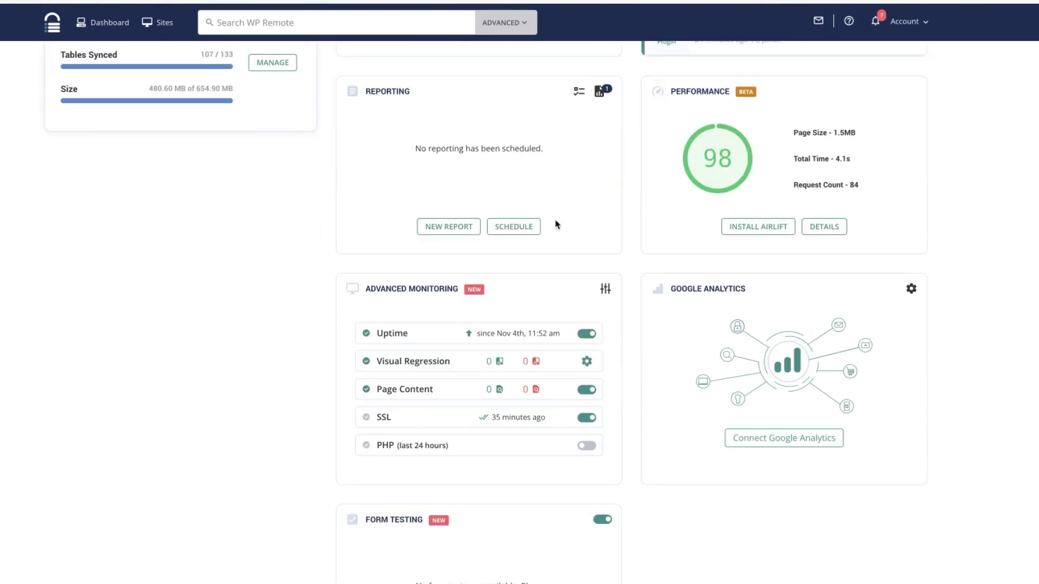
click(513, 226)
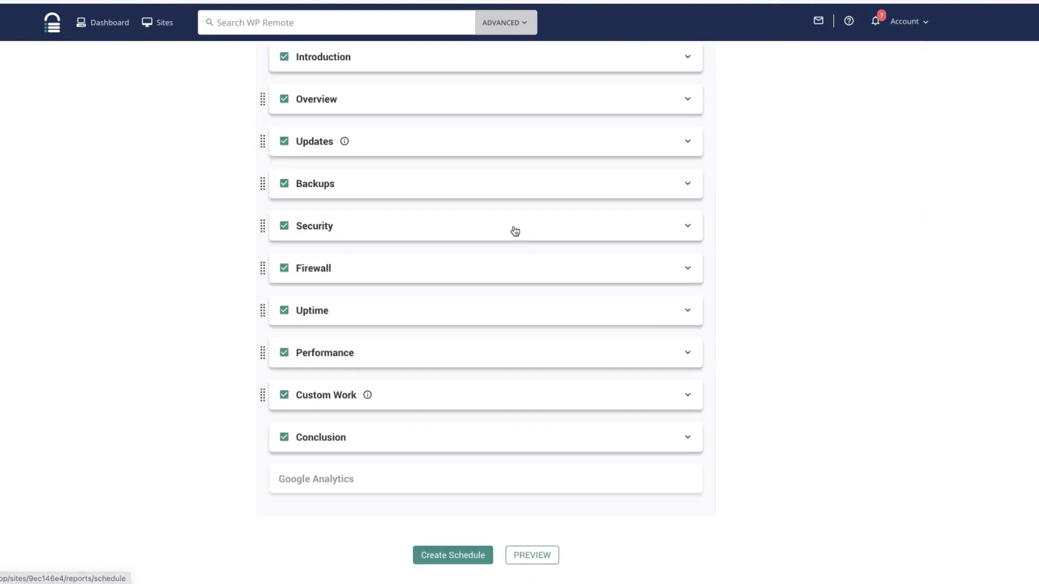
scroll(603, 388, up, 10)
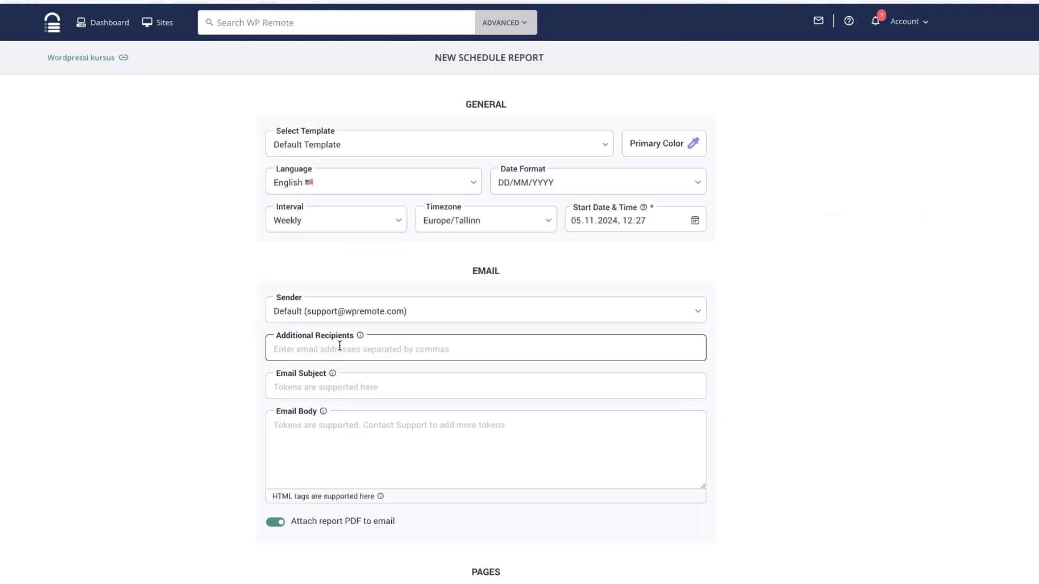
scroll(460, 407, down, 3)
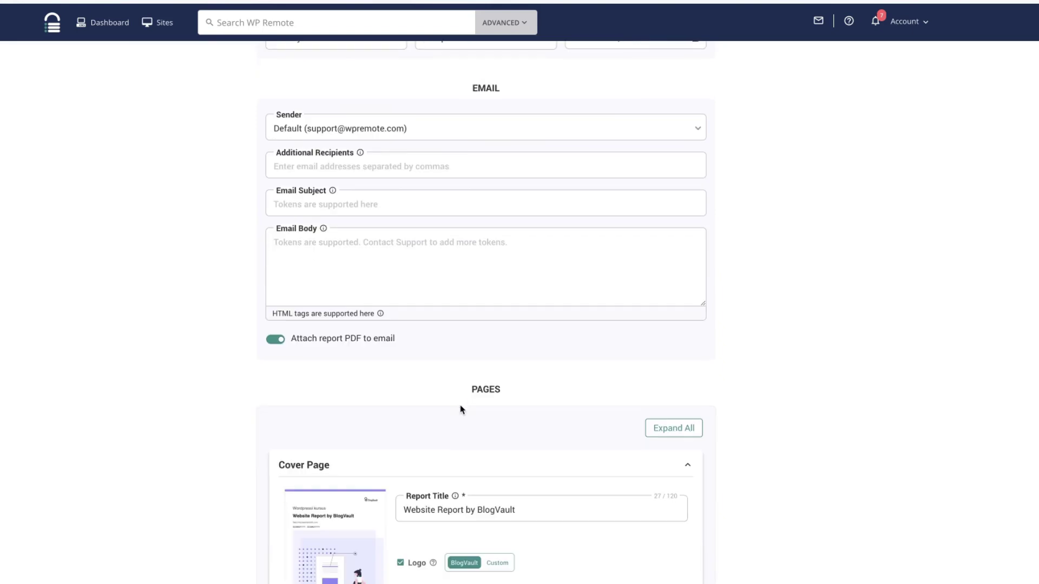
scroll(461, 409, down, 13)
scroll(528, 359, up, 16)
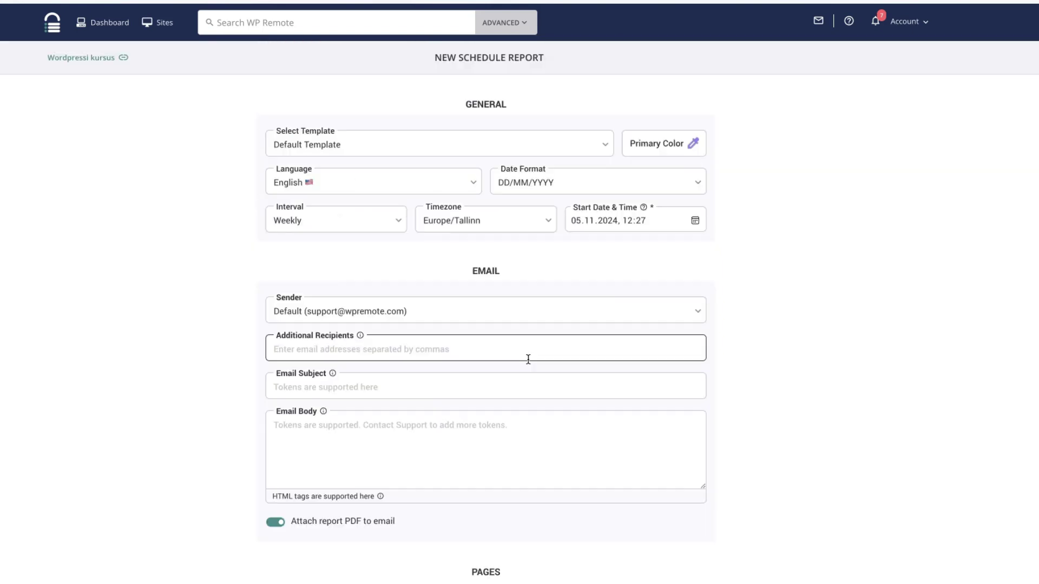
key(alt+Left)
- Enable PHP monitoring under the site's Advanced Monitoring and open the option to add a form test
scroll(595, 325, down, 8)
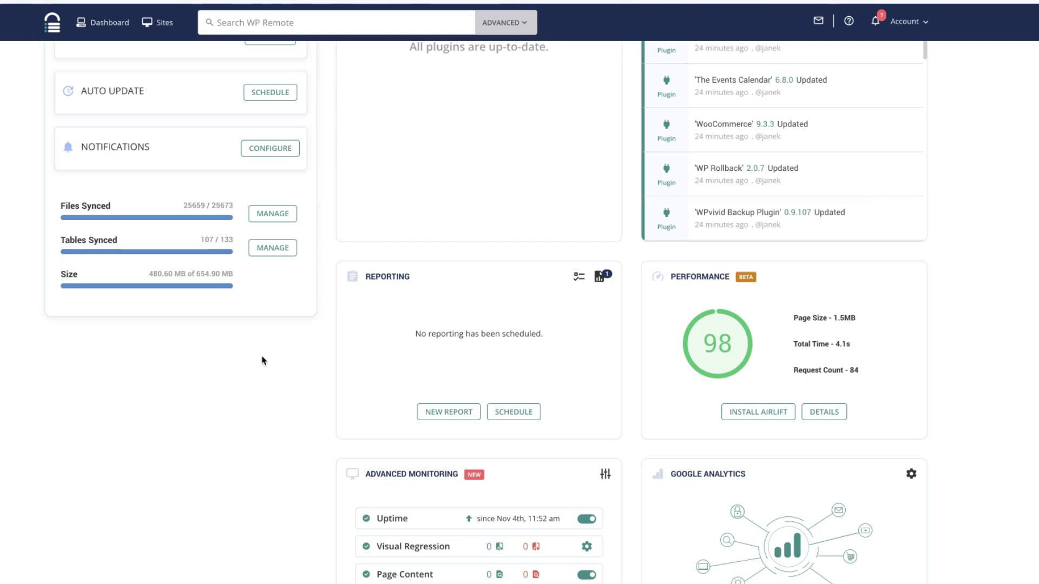
scroll(215, 365, down, 5)
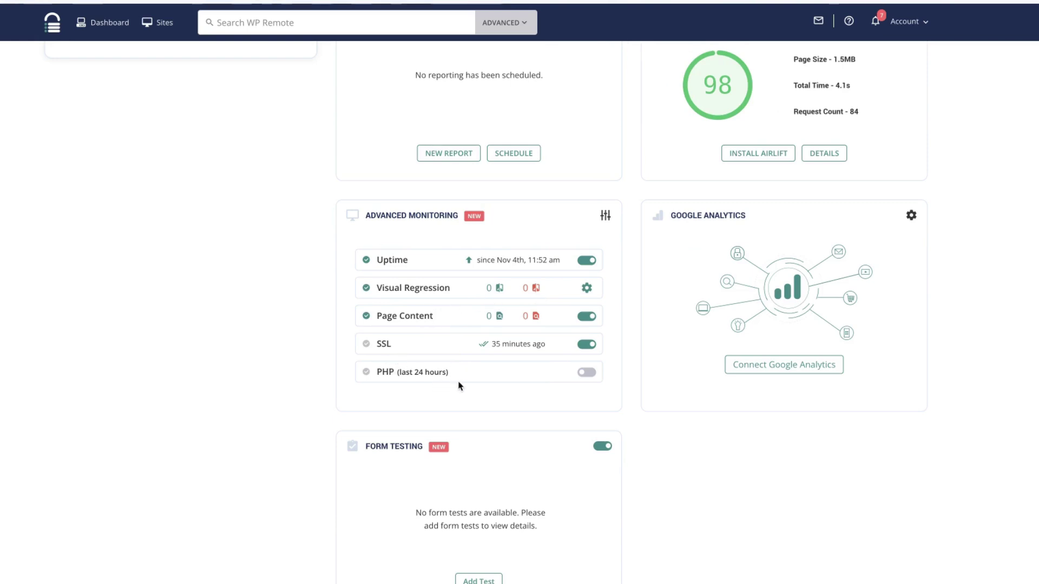
click(587, 373)
scroll(788, 278, down, 1)
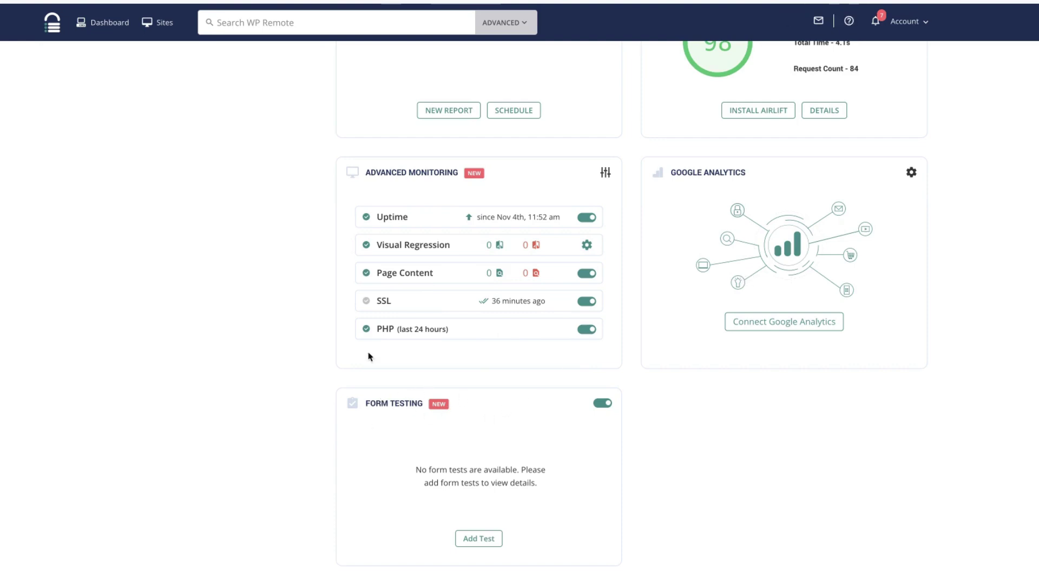
click(478, 539)
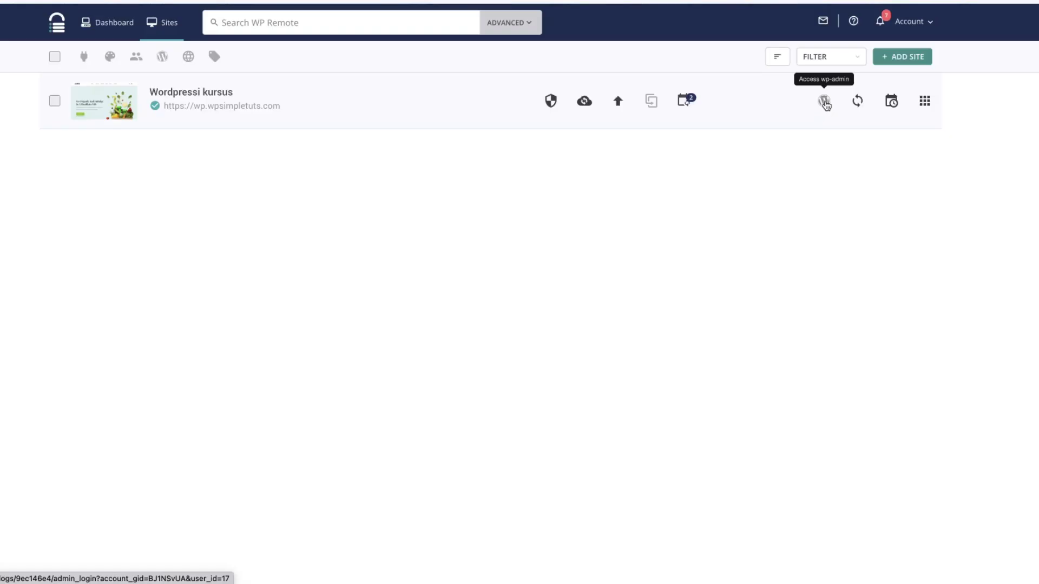
- Access the site's wp-admin from the Sites list and open its site overview
click(825, 102)
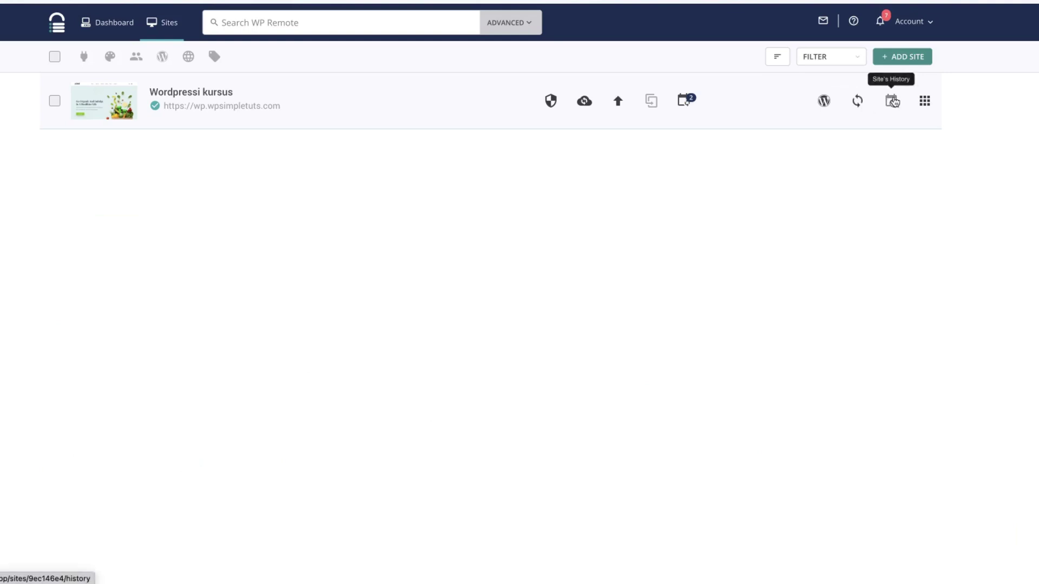
click(924, 102)
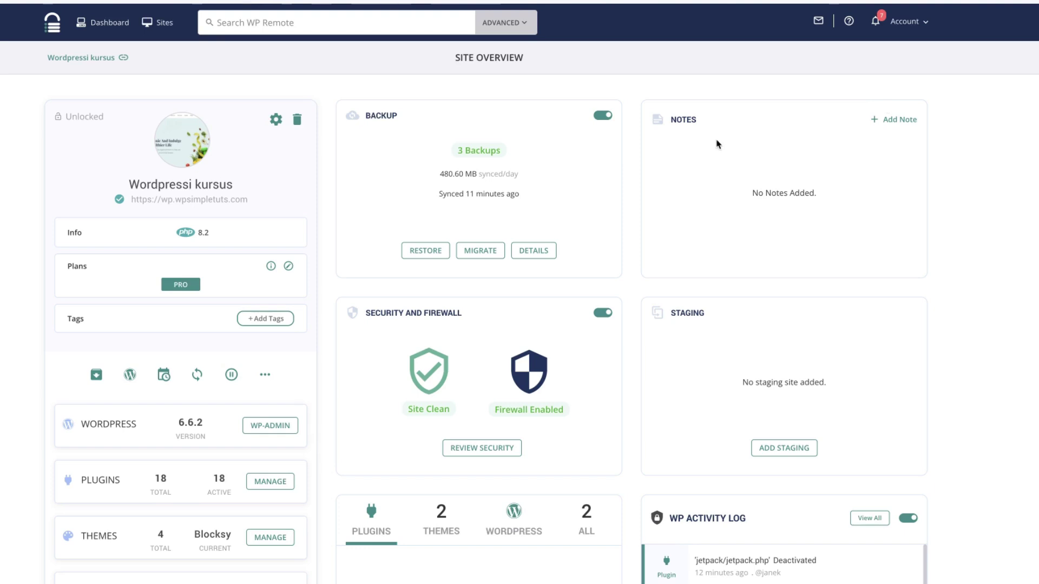
- Check the pending theme updates on the main dashboard, expanding the Blocksy entry, and return to the Sites list
click(107, 24)
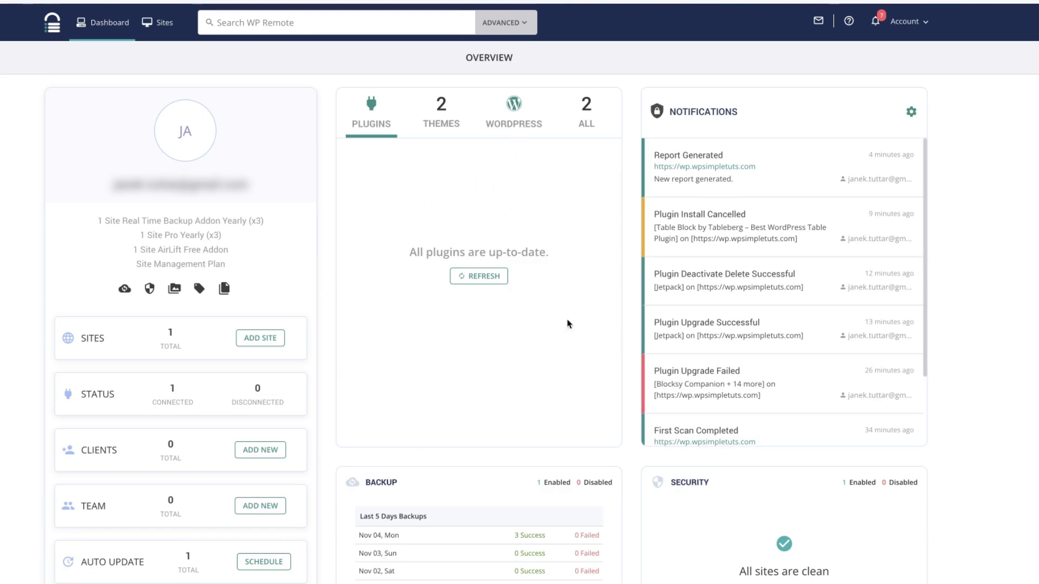
click(440, 113)
click(597, 198)
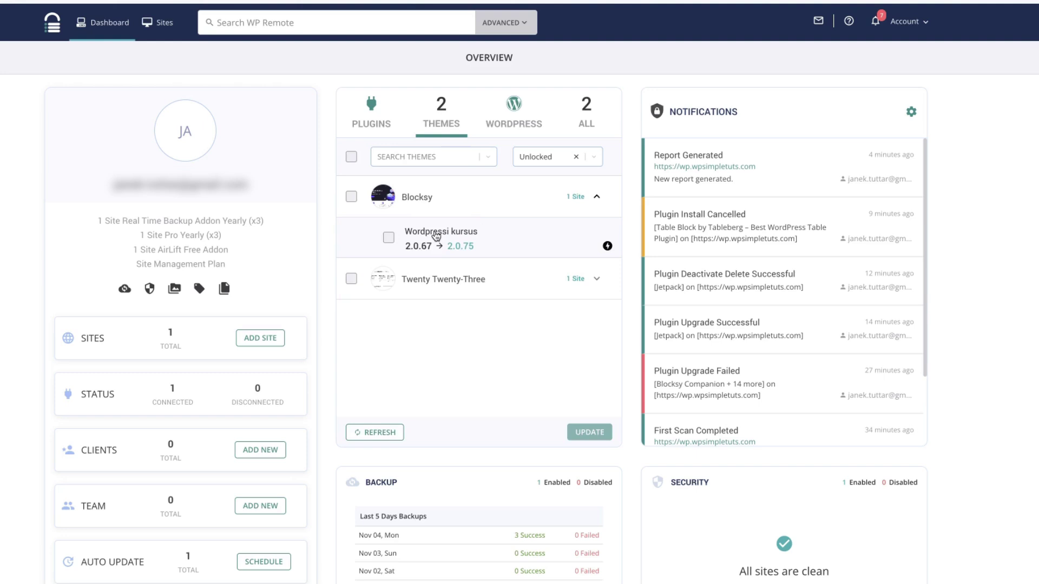
click(162, 23)
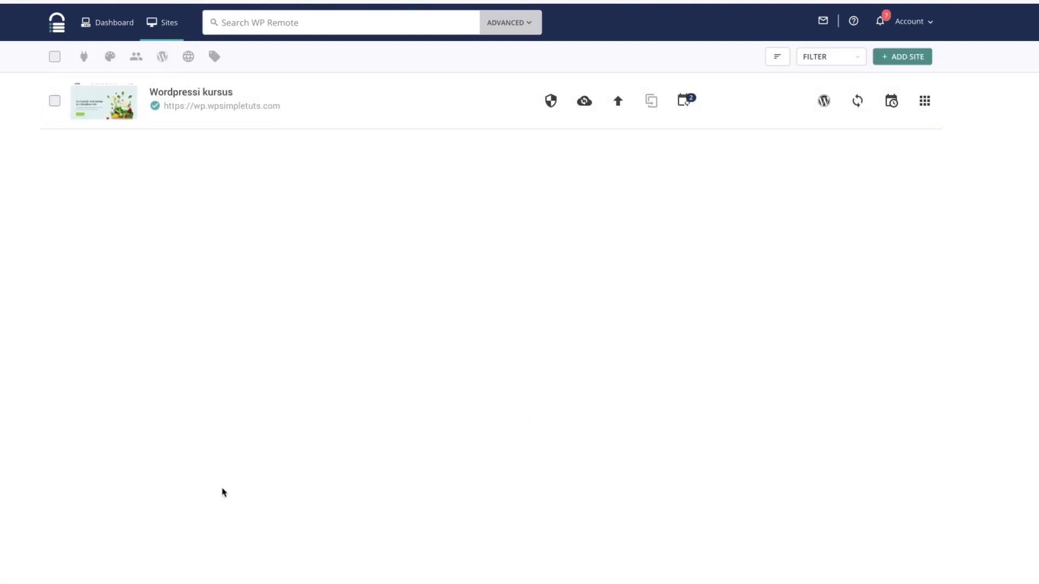